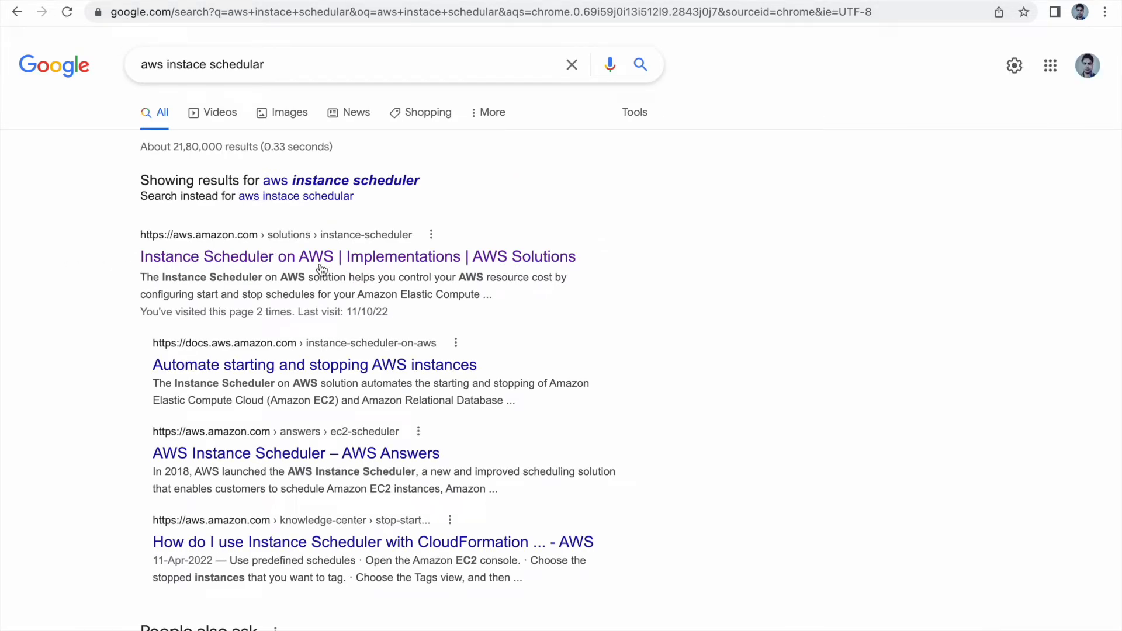
# Step: Open the Instance Scheduler on AWS solution page from the search results and launch the solution in the AWS Console
pyautogui.click(292, 260)
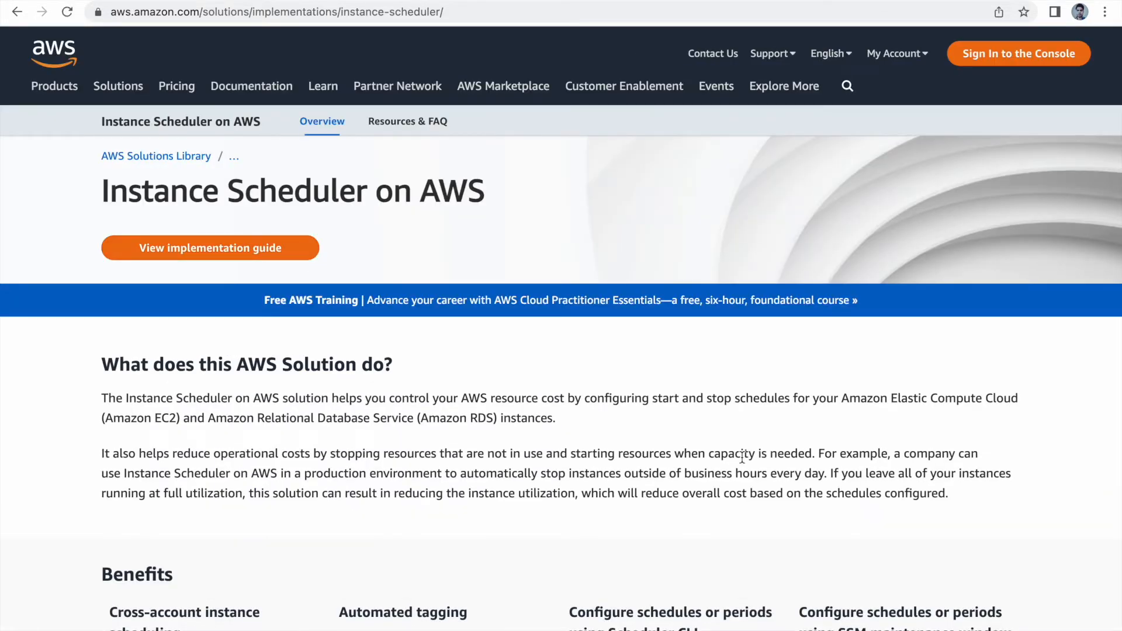
pyautogui.scroll(-14, 742, 458)
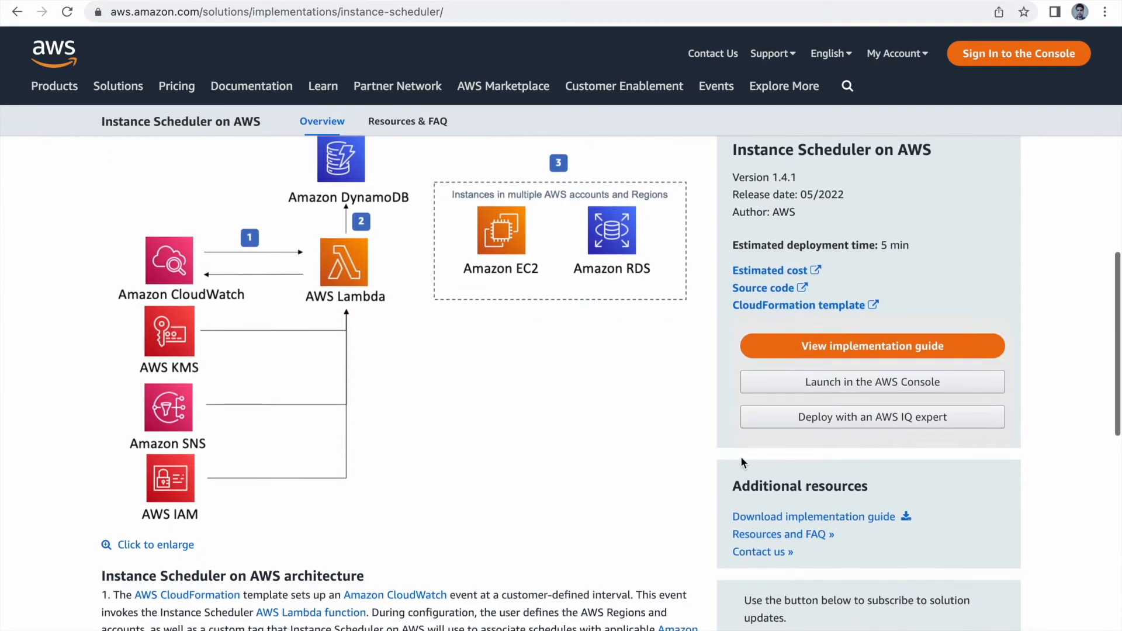
pyautogui.scroll(1, 580, 415)
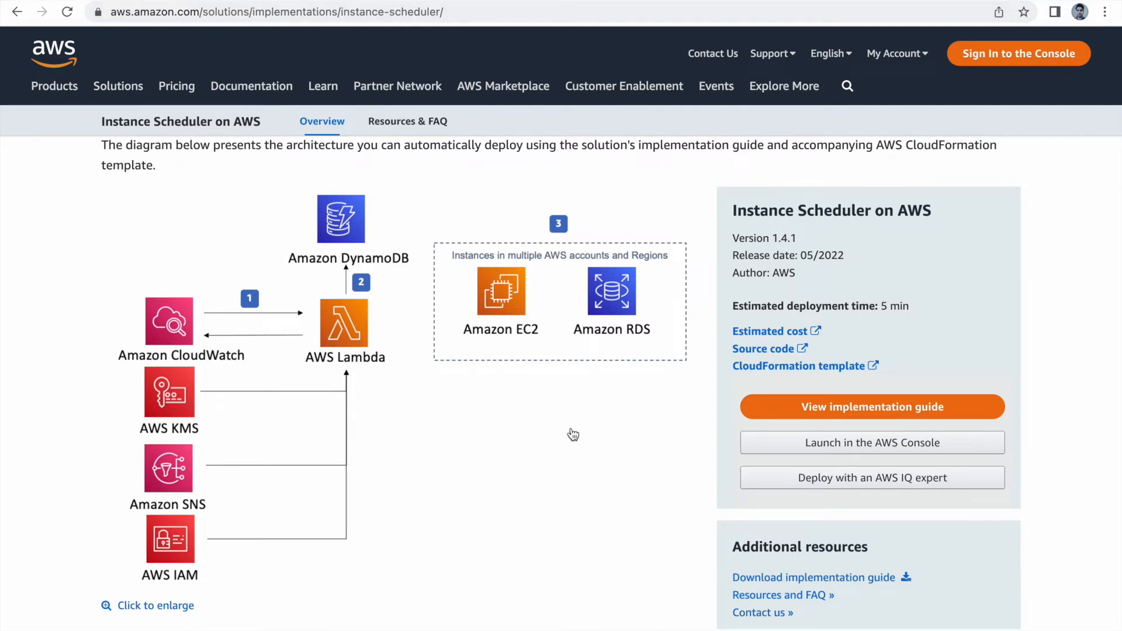
pyautogui.click(872, 450)
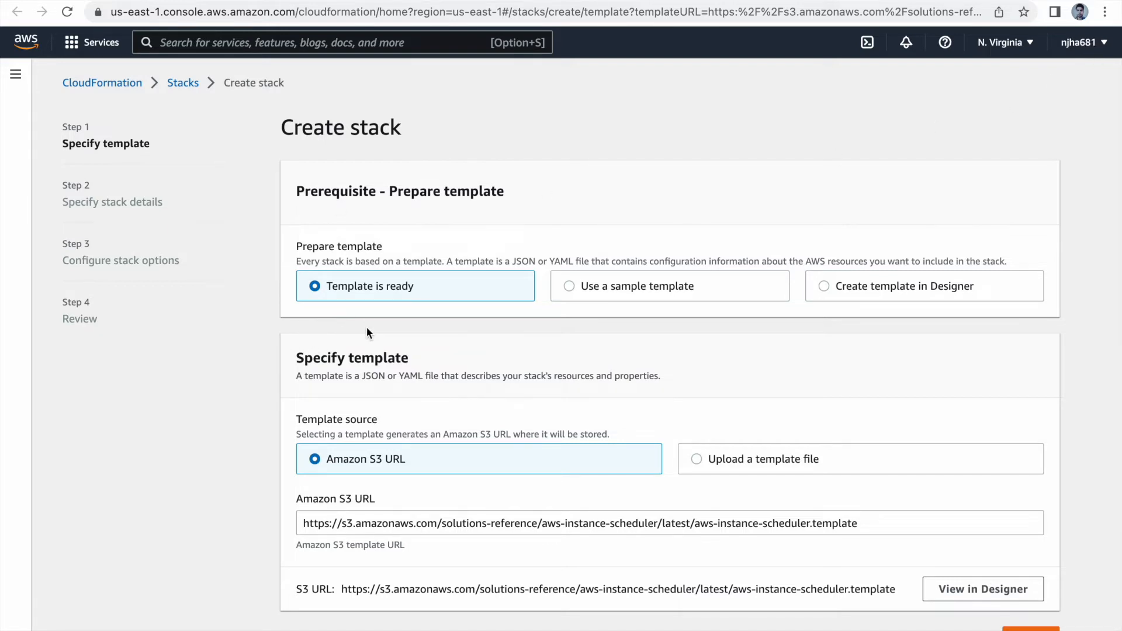
# Step: Accept the prefilled Amazon S3 template for the new stack and name the stack cfstack01
pyautogui.scroll(-1, 367, 328)
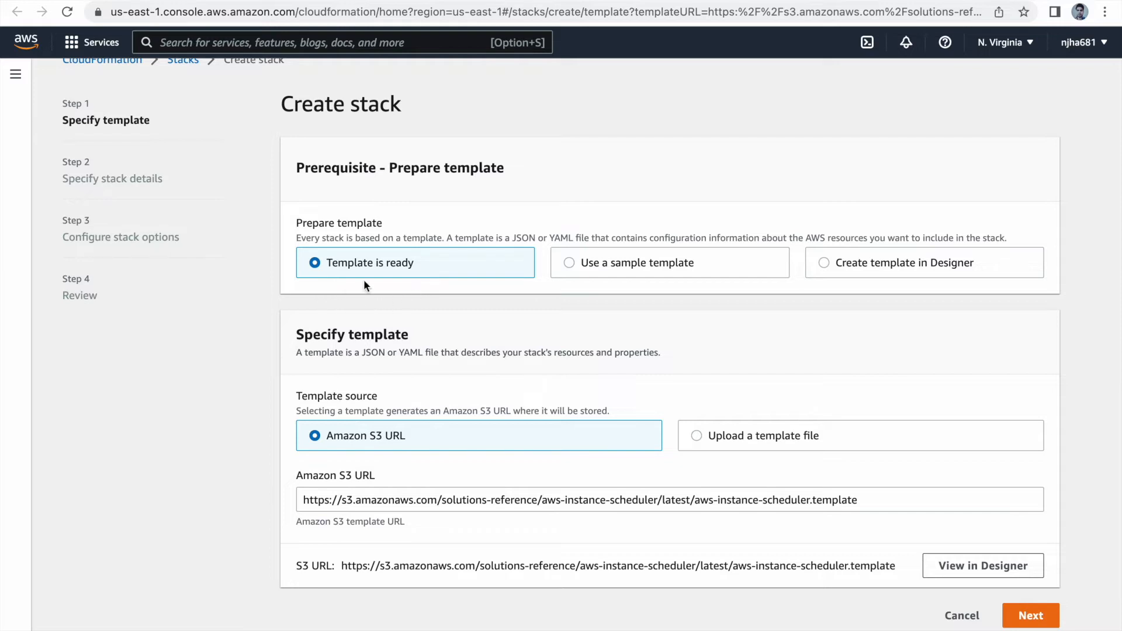
pyautogui.click(1031, 616)
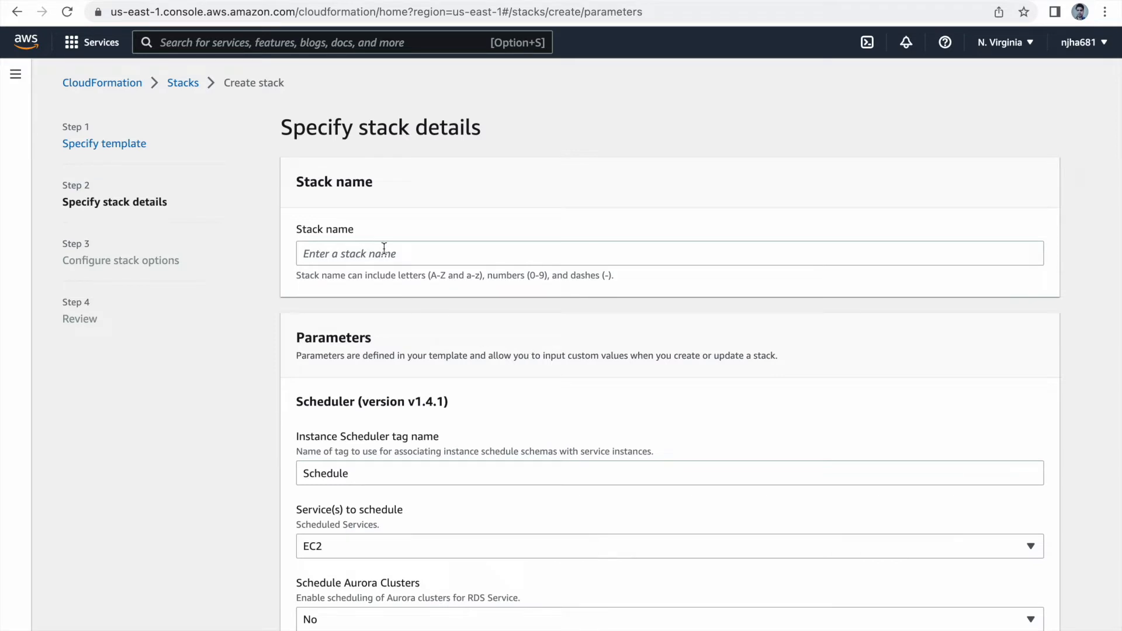
pyautogui.click(384, 249)
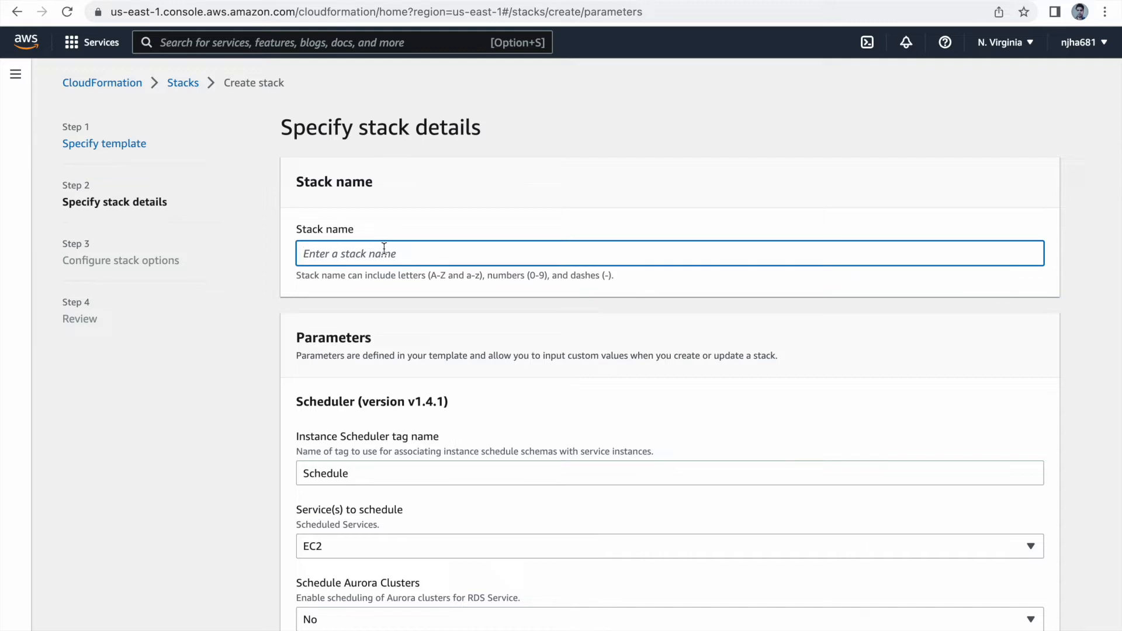
pyautogui.write('cfstack02')
pyautogui.press('BackSpace')
pyautogui.write('1')
# Step: Review the scheduler tag name, services to schedule, regions and default time zone parameters of the stack
pyautogui.scroll(-1, 454, 314)
pyautogui.scroll(-3, 453, 313)
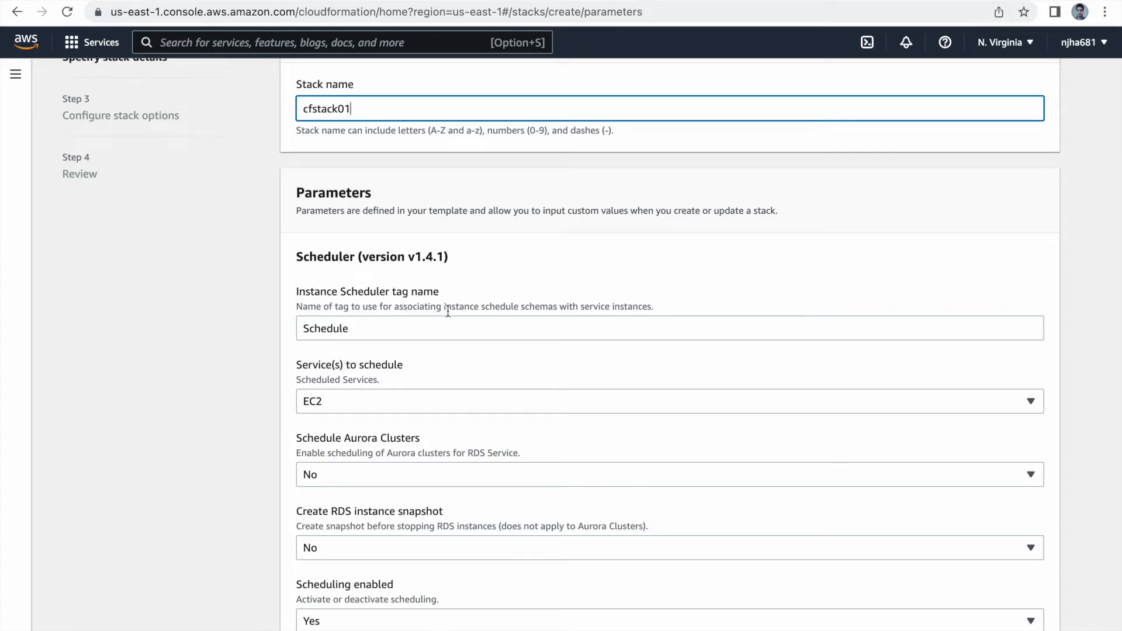
pyautogui.click(367, 332)
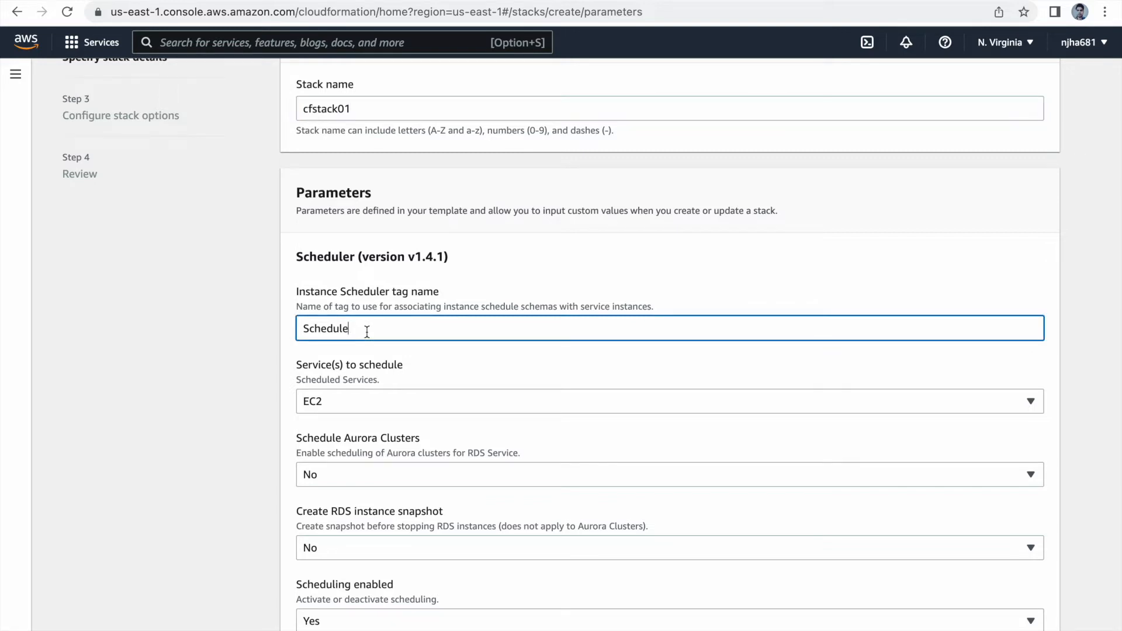
pyautogui.scroll(-1, 367, 332)
pyautogui.scroll(-1, 367, 332)
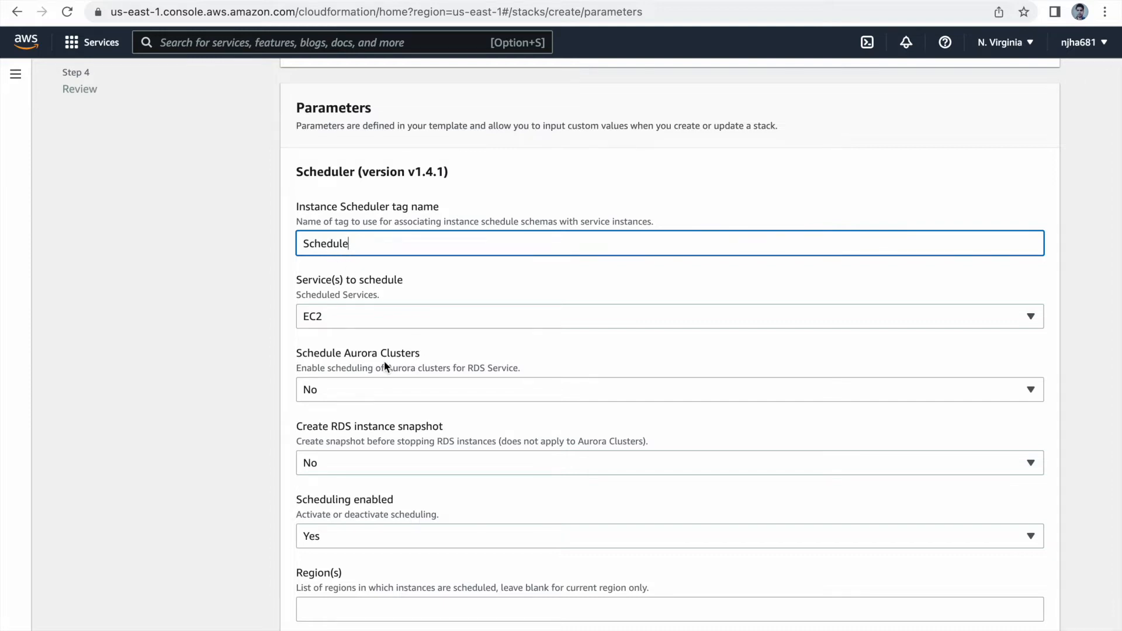
pyautogui.click(390, 317)
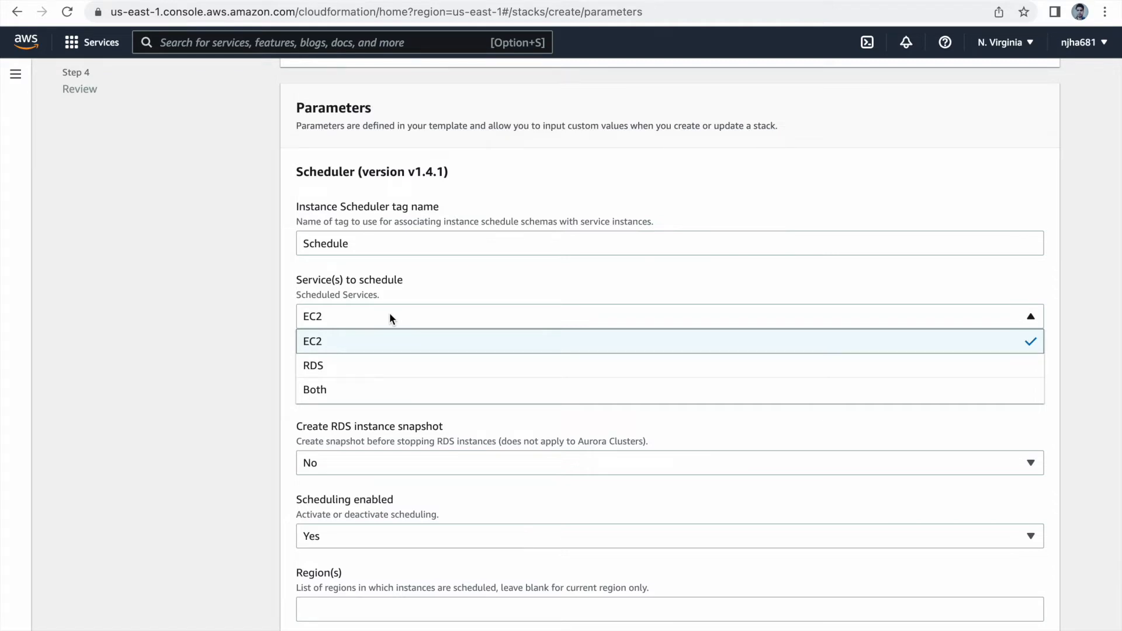
pyautogui.scroll(-4, 389, 314)
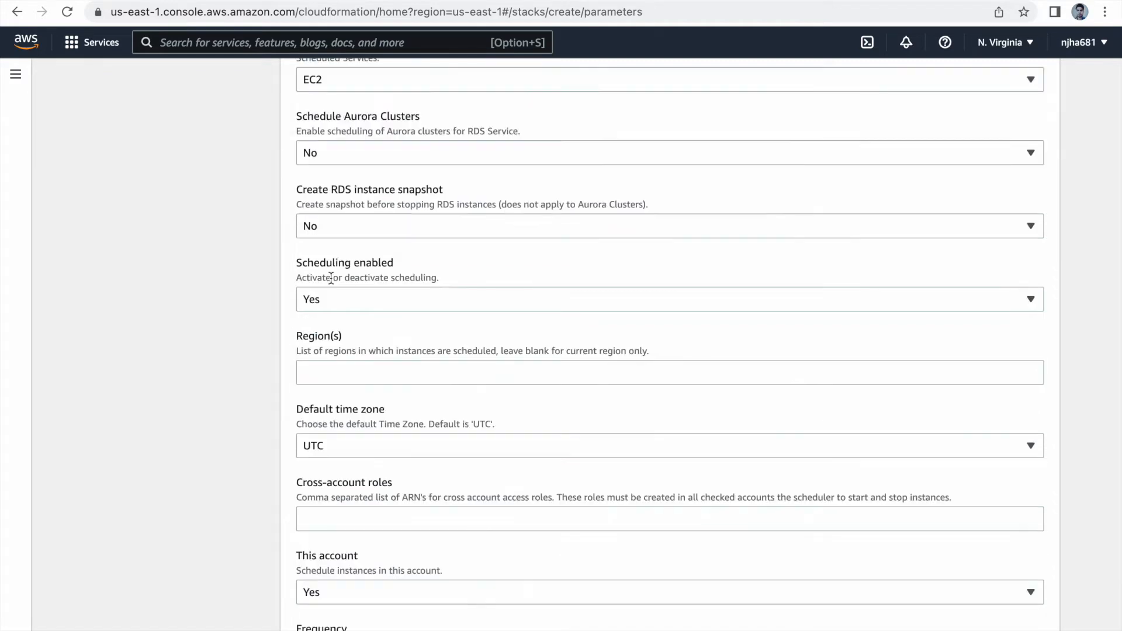
pyautogui.click(357, 370)
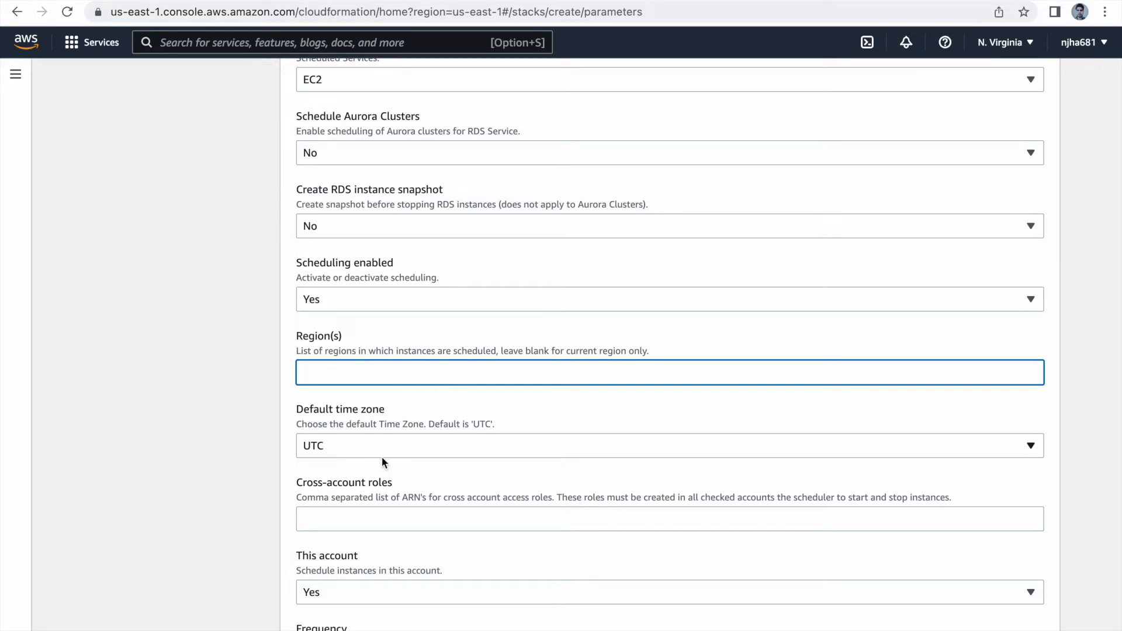
pyautogui.click(362, 446)
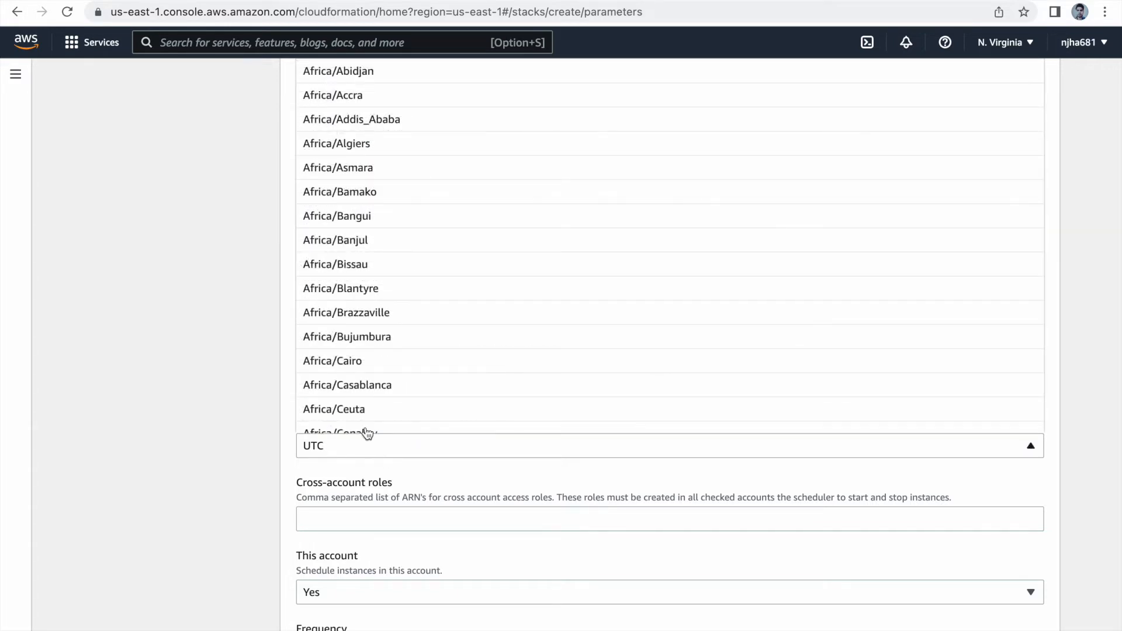
pyautogui.click(209, 427)
# Step: Set the scheduler's running frequency to 1 minute
pyautogui.scroll(-6, 209, 427)
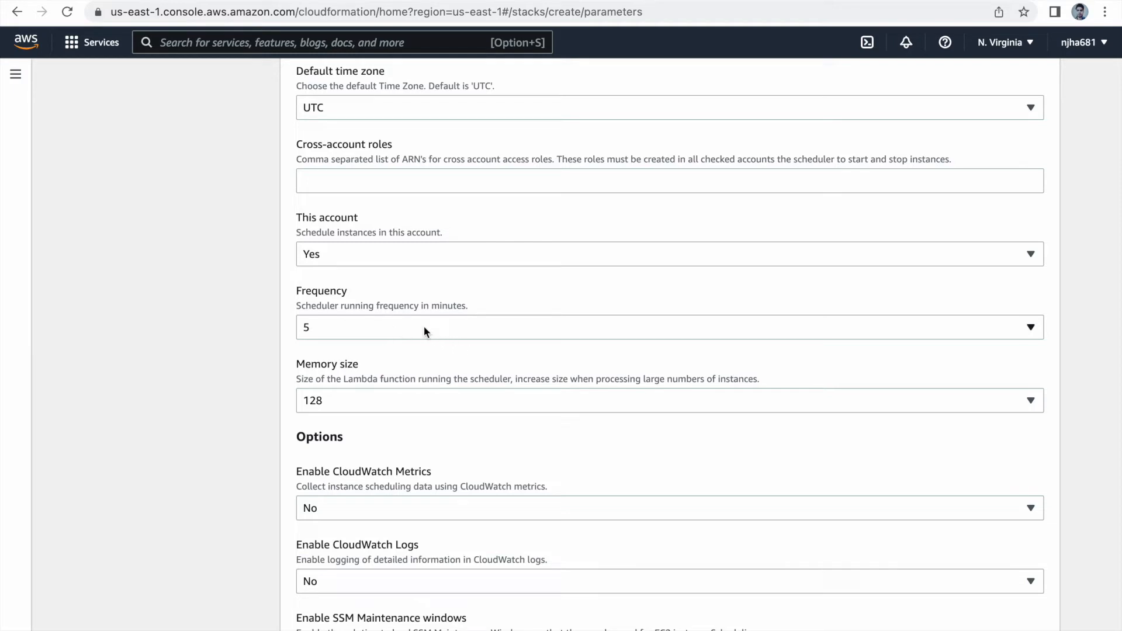
pyautogui.click(374, 331)
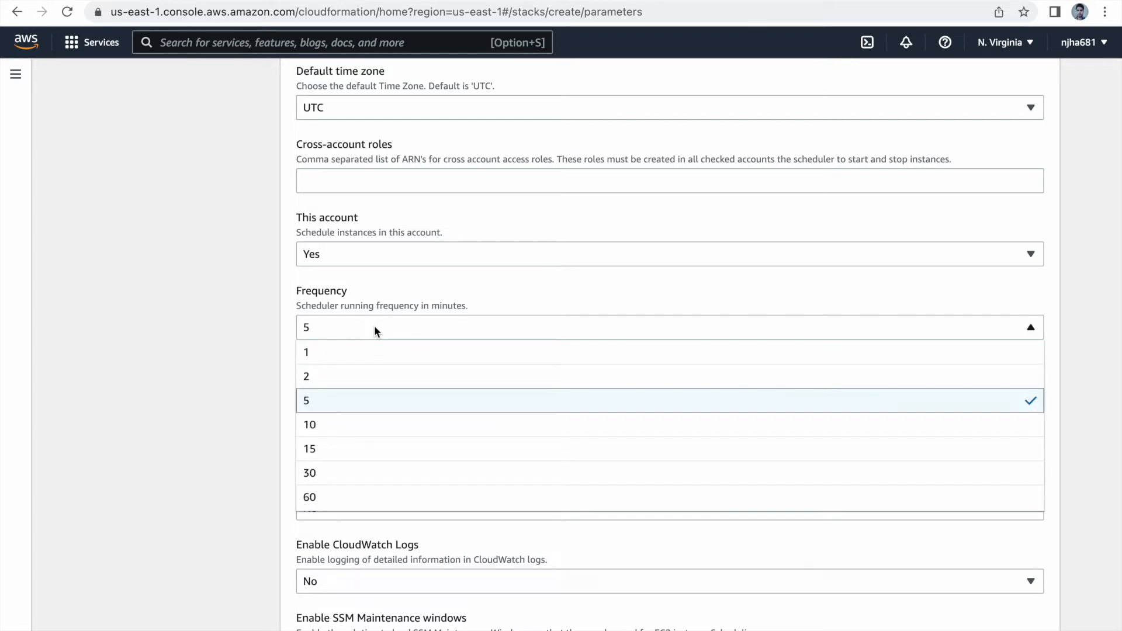
pyautogui.click(311, 355)
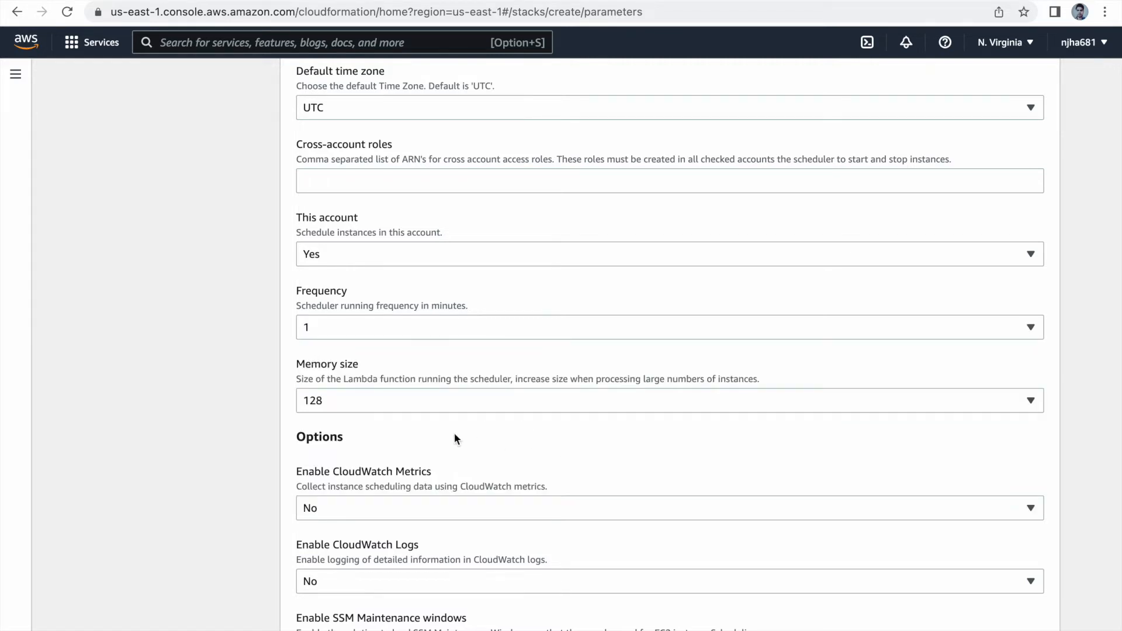
# Step: Check the Lambda memory size choices, keep the remaining parameters at their defaults and continue to the stack options
pyautogui.scroll(-3, 455, 435)
pyautogui.scroll(-2, 455, 438)
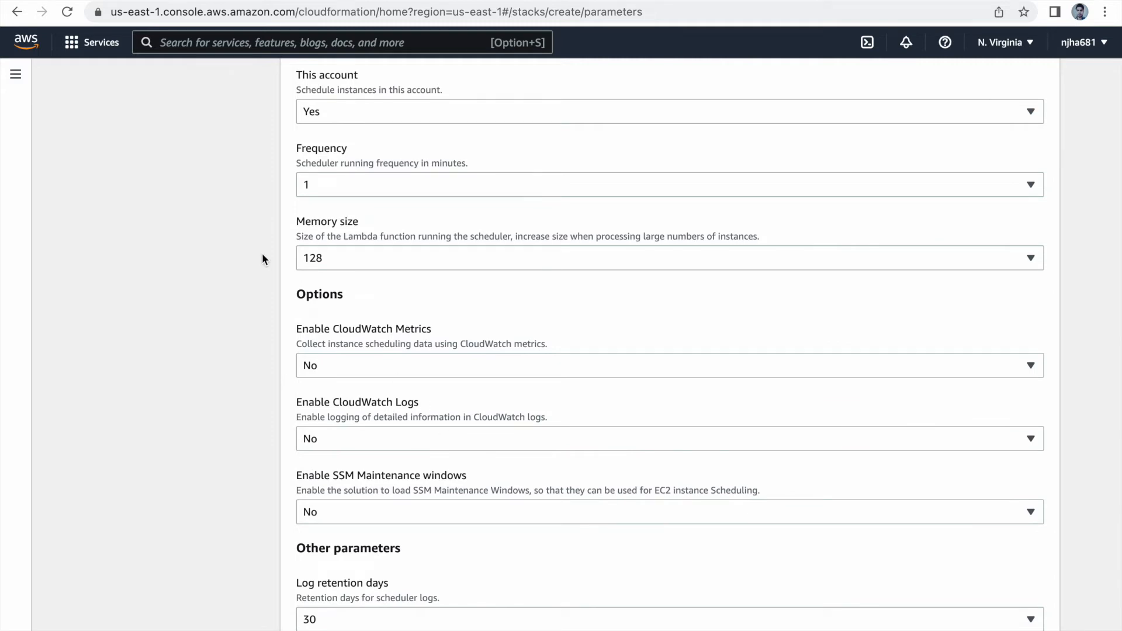
pyautogui.click(384, 261)
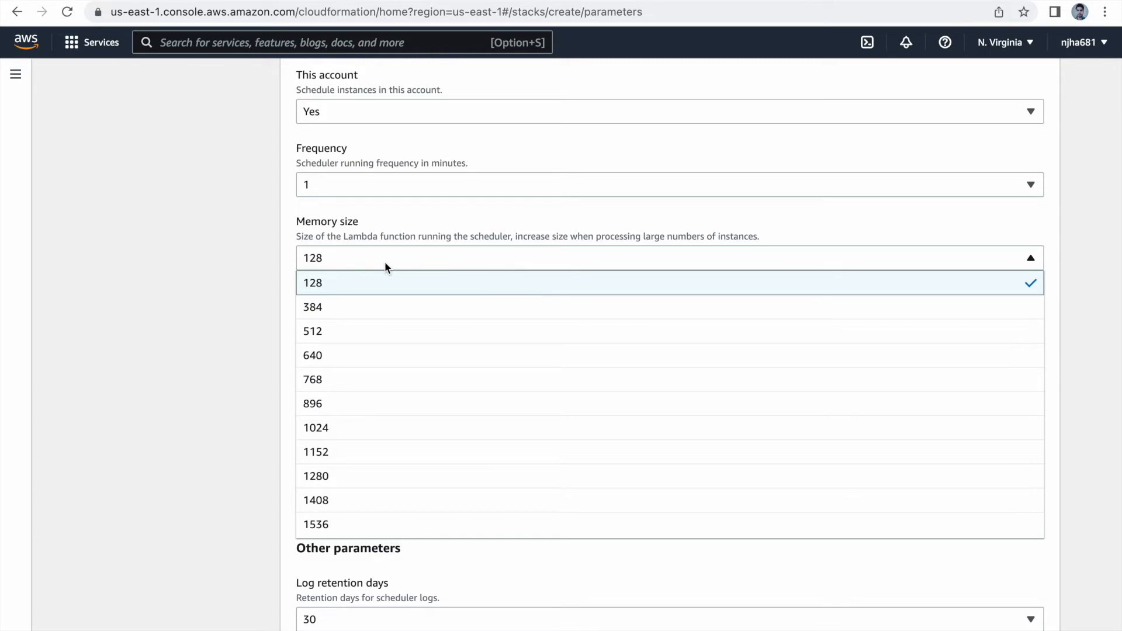
pyautogui.click(384, 262)
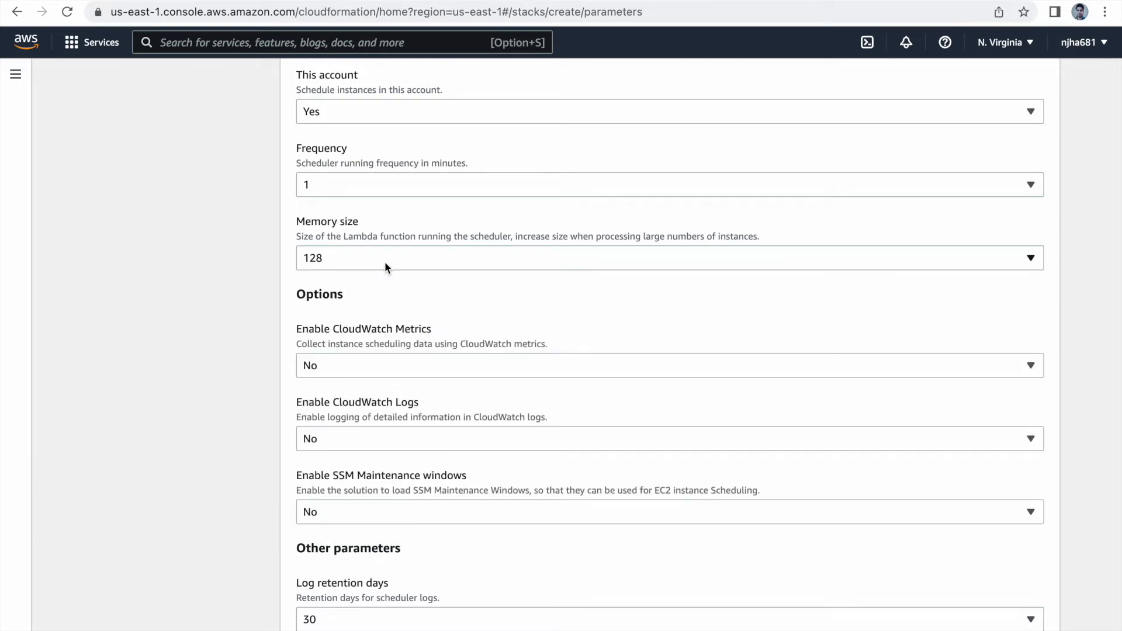
pyautogui.scroll(-3, 395, 364)
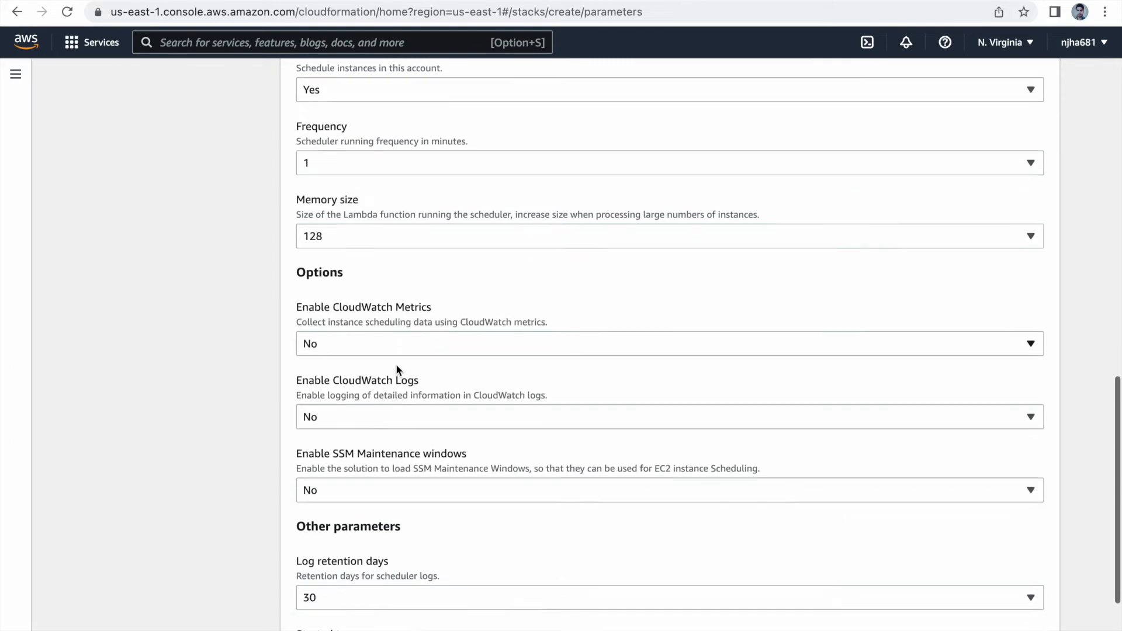
pyautogui.scroll(-3, 395, 363)
pyautogui.scroll(-1, 395, 369)
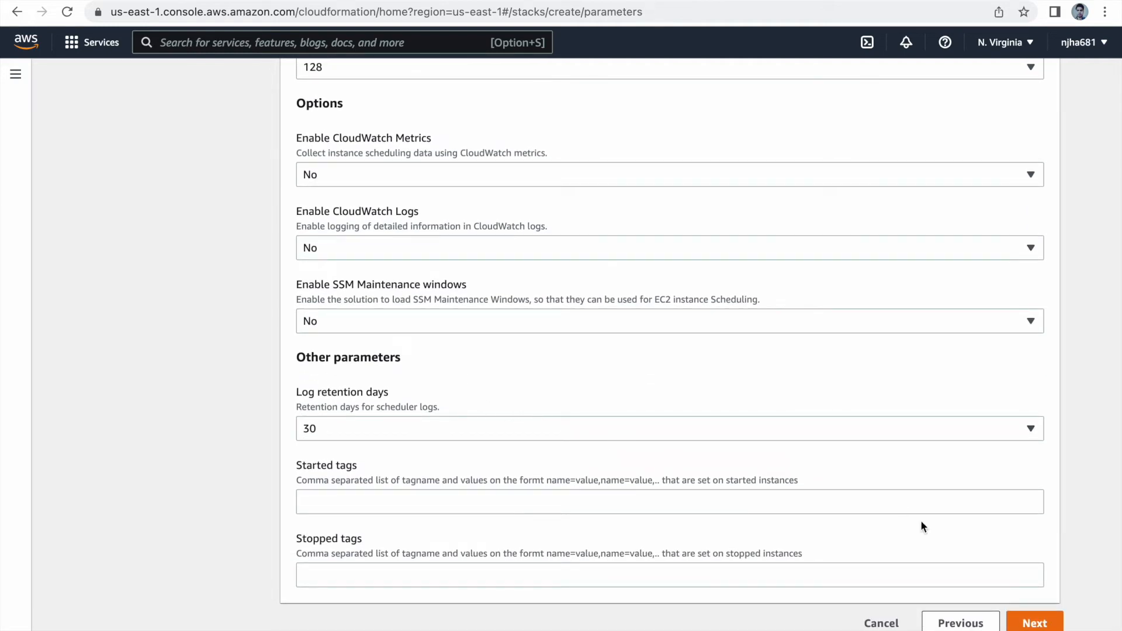
pyautogui.click(1040, 624)
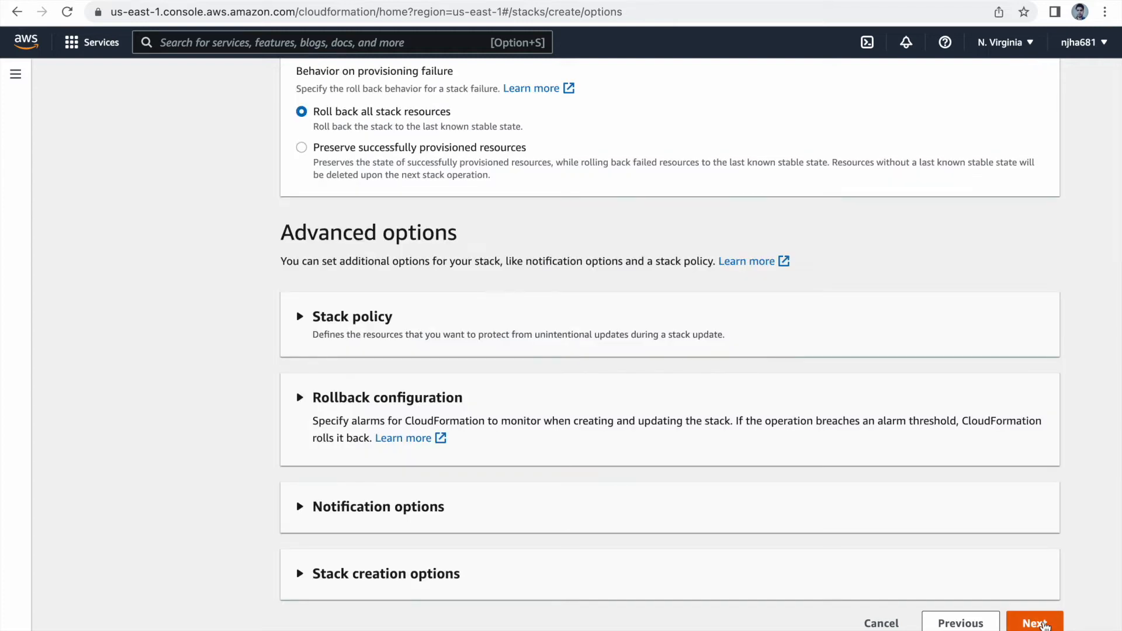
# Step: Add a stack tag with the key Name and the value cf01
pyautogui.scroll(9, 617, 318)
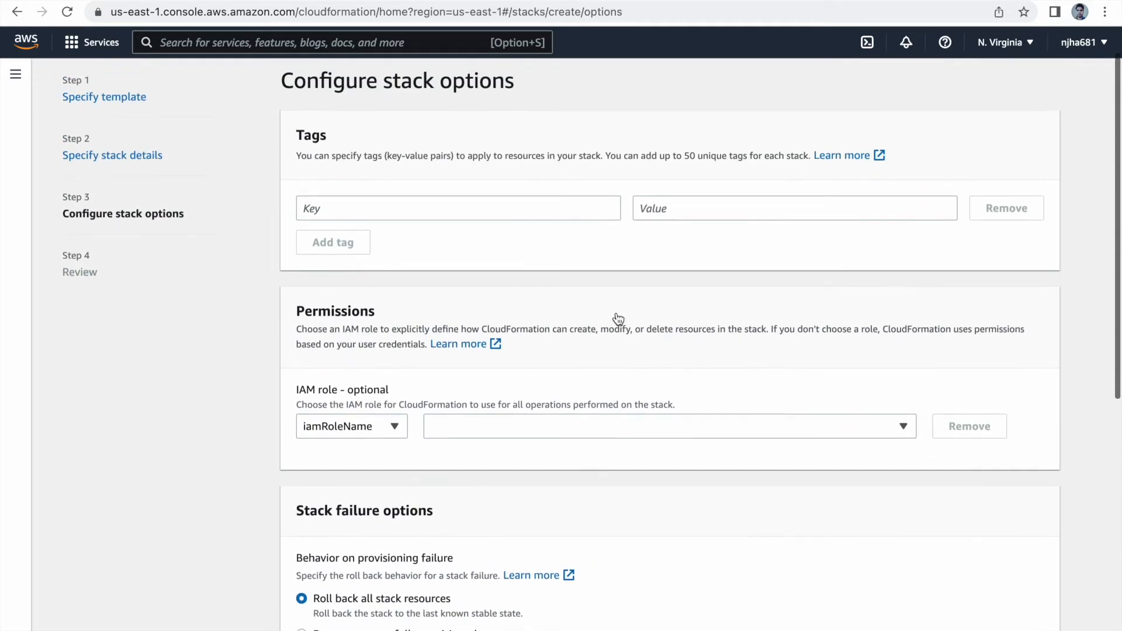
pyautogui.scroll(1, 616, 318)
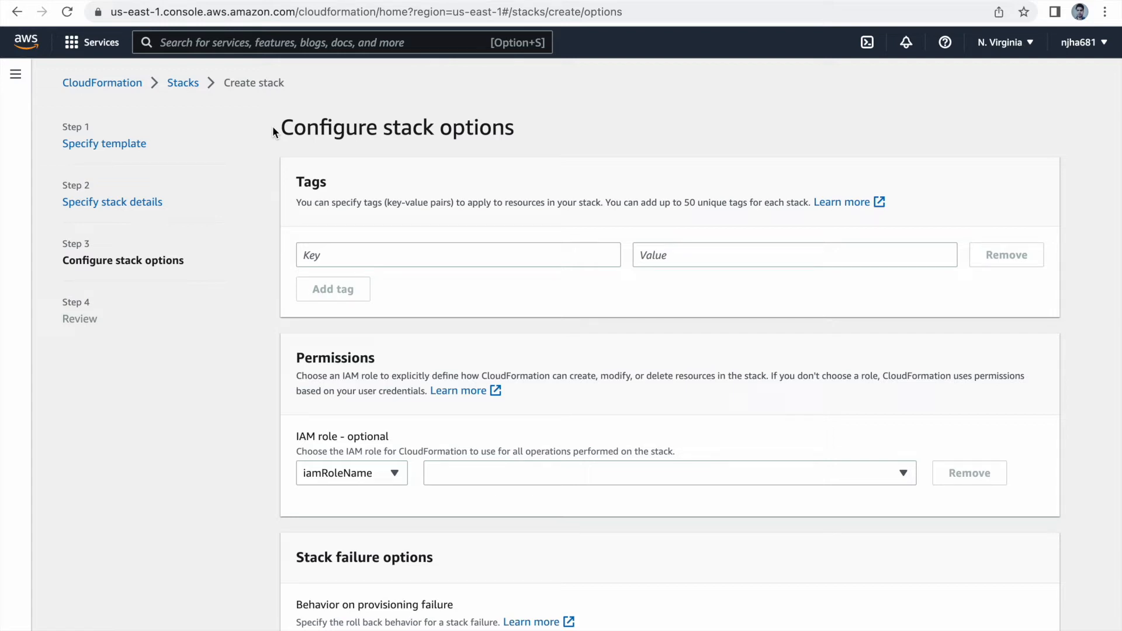
pyautogui.click(451, 263)
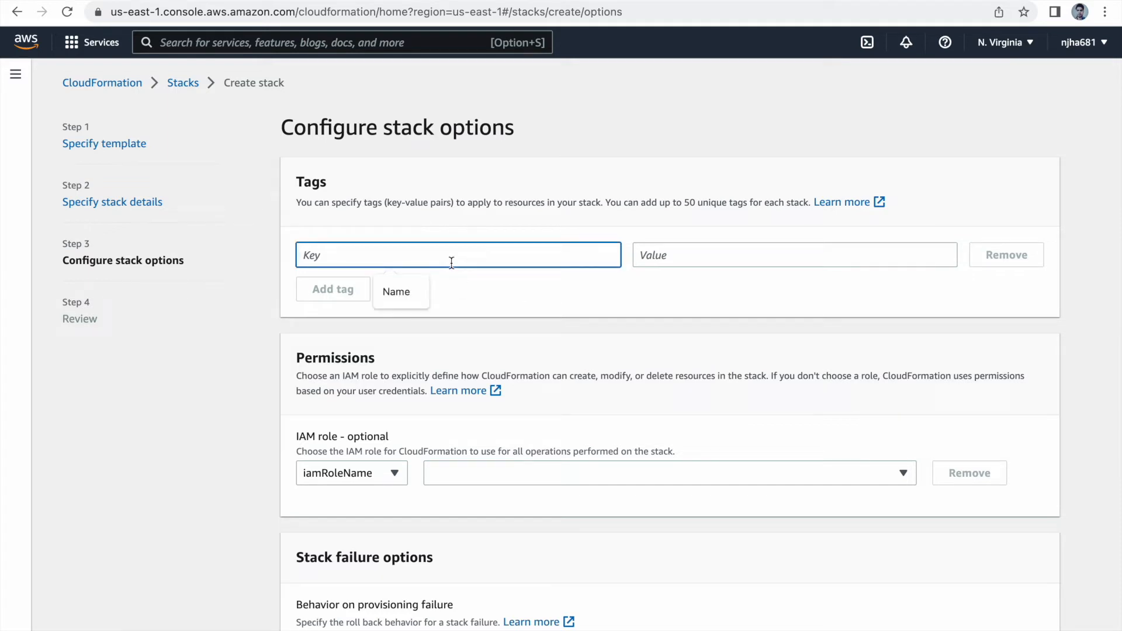
pyautogui.write('Name')
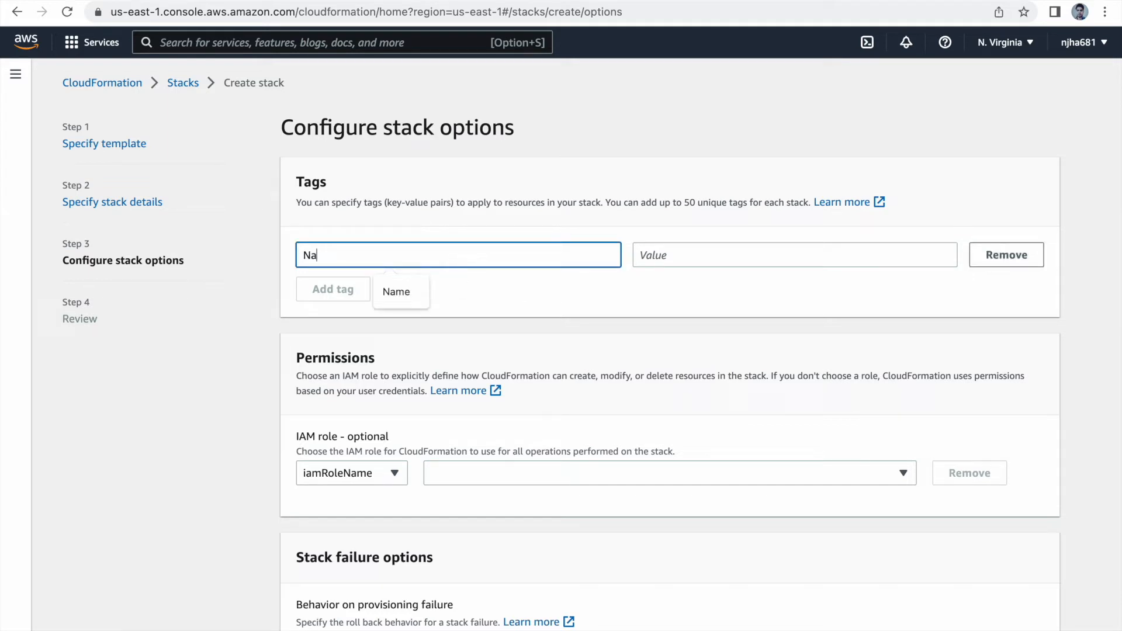
pyautogui.press('Tab')
pyautogui.write('cfo')
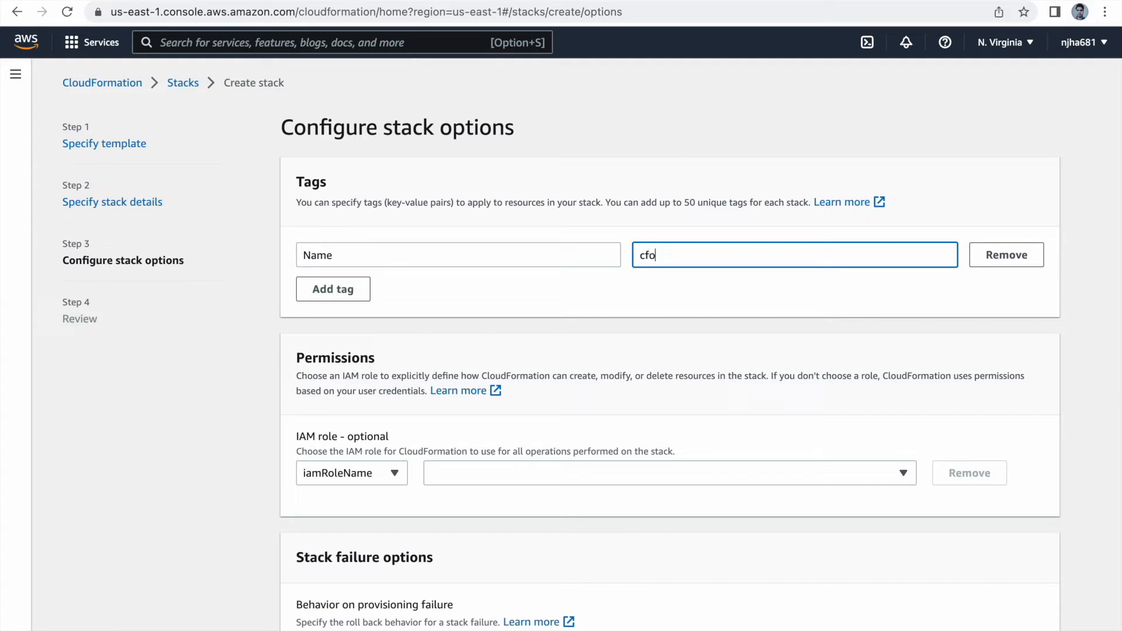
pyautogui.write('1')
pyautogui.press('BackSpace')
pyautogui.press('BackSpace')
pyautogui.write('01')
# Step: Keep the default permissions, failure and advanced options, and proceed to the Capabilities section of the stack review
pyautogui.scroll(-2, 598, 300)
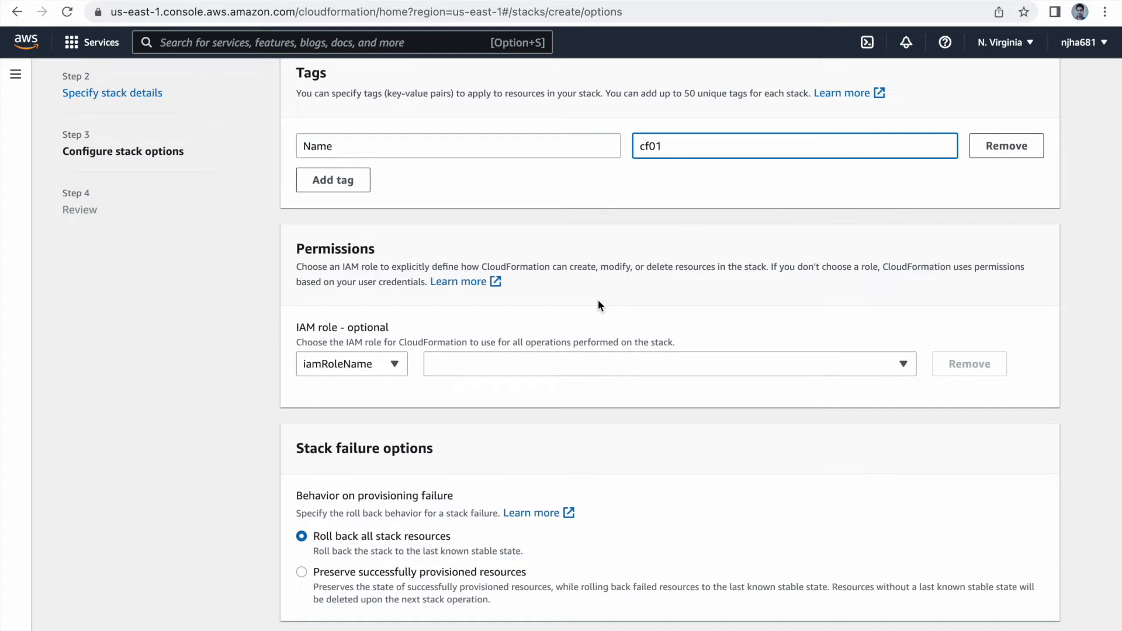
pyautogui.scroll(-7, 598, 300)
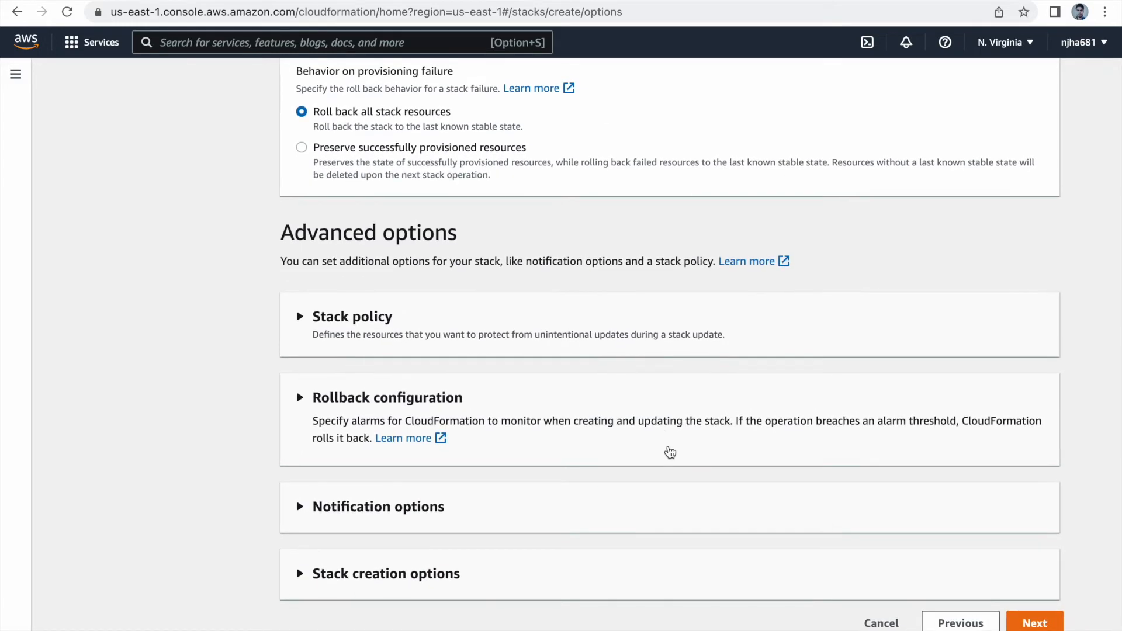
pyautogui.click(1037, 623)
pyautogui.scroll(-10, 910, 523)
pyautogui.scroll(-4, 910, 528)
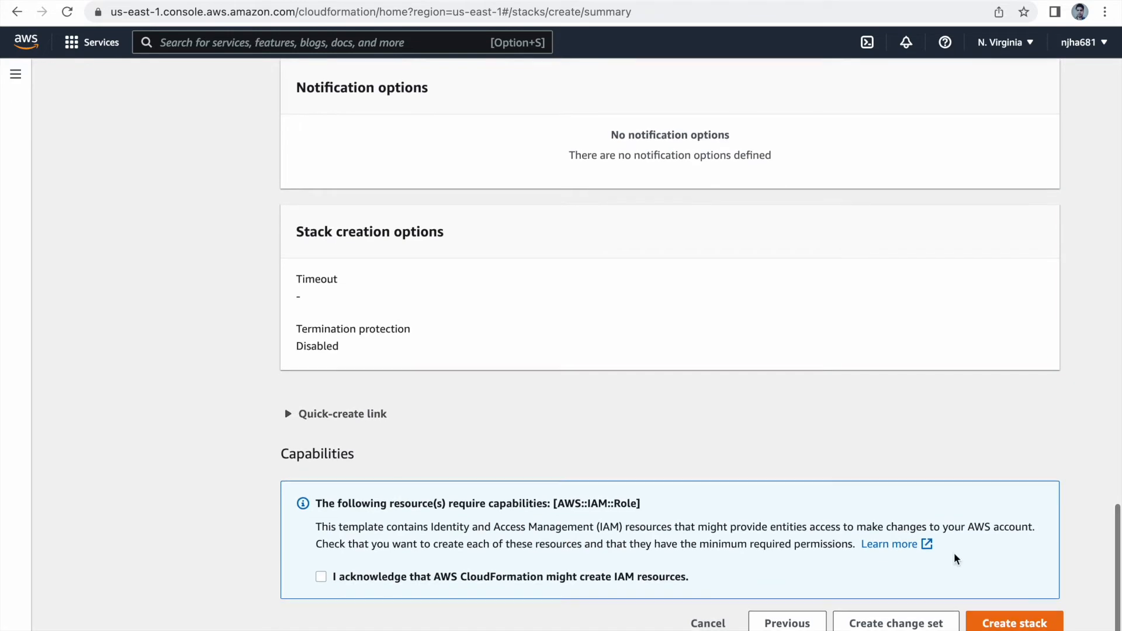
# Step: Acknowledge that AWS CloudFormation might create IAM resources and submit the stack for creation
pyautogui.click(1024, 625)
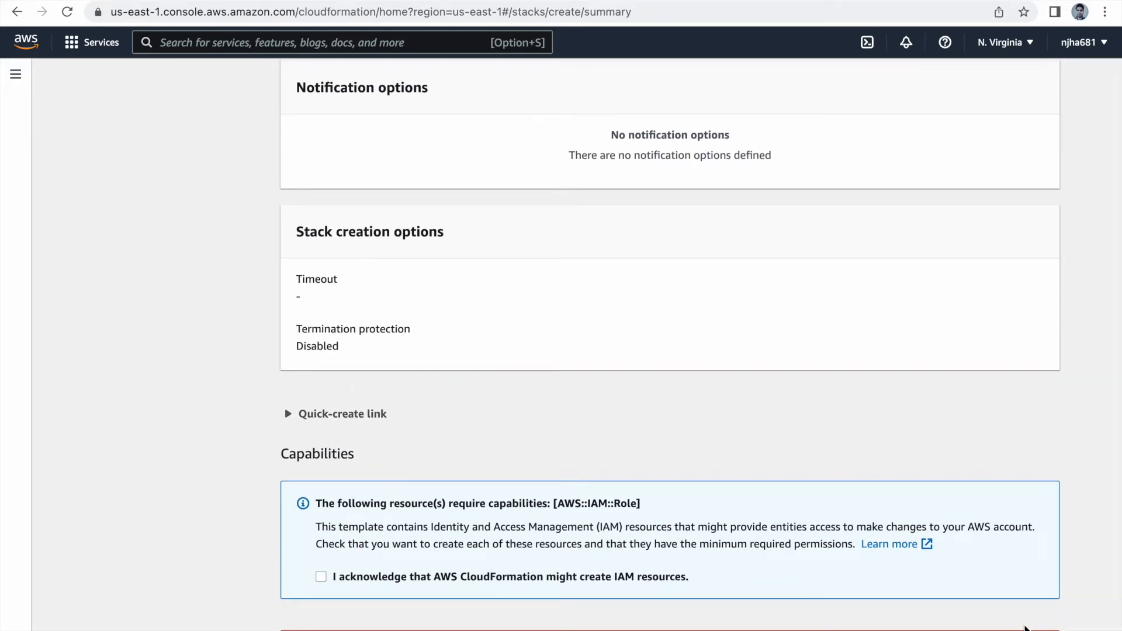
pyautogui.scroll(-2, 509, 538)
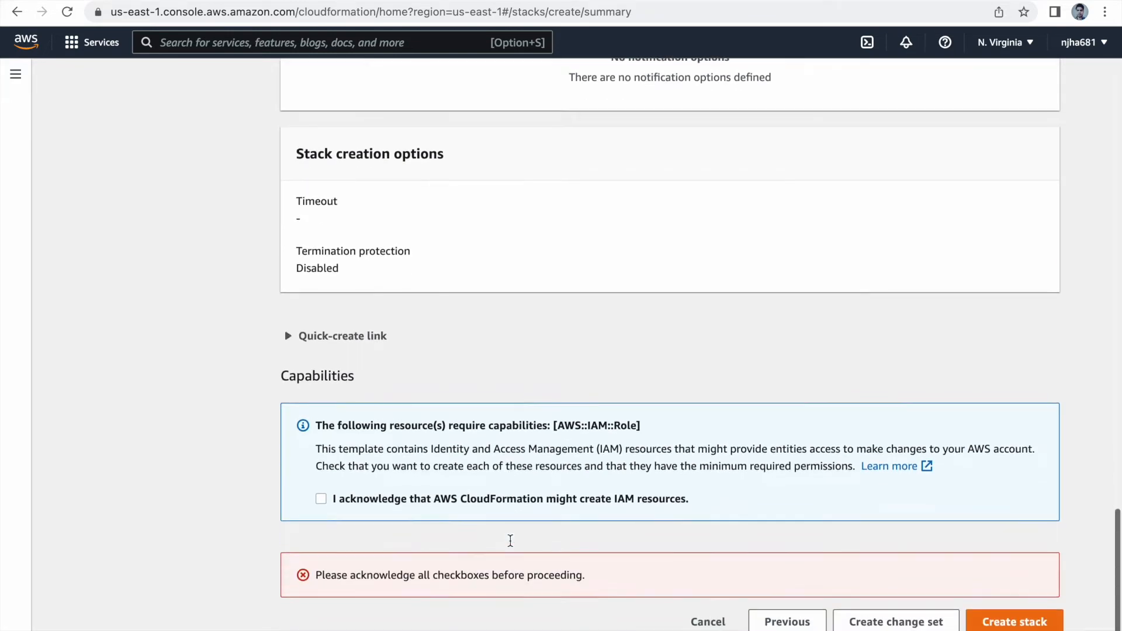
pyautogui.click(321, 500)
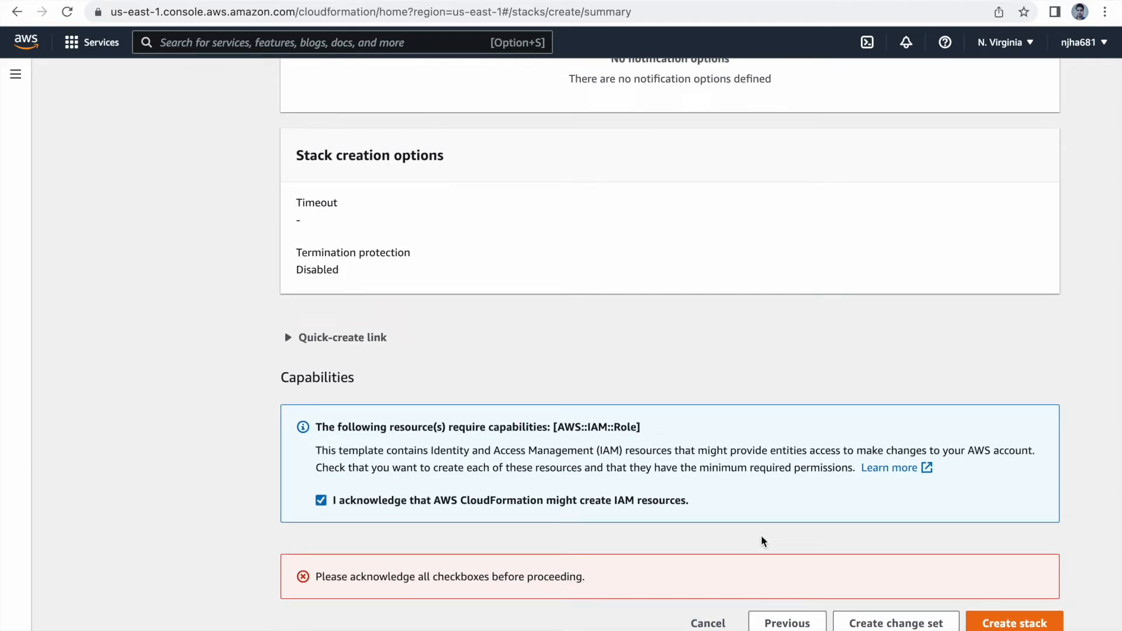
pyautogui.click(1016, 623)
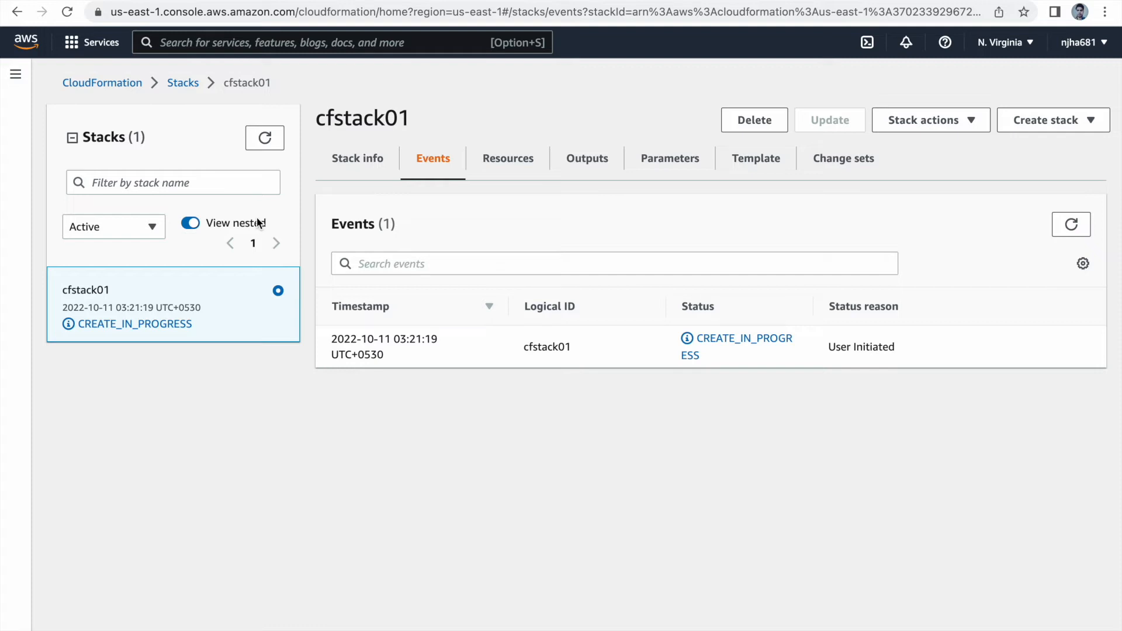
# Step: Refresh the stack list and open the EC2 console in a new browser tab
pyautogui.click(265, 138)
pyautogui.click(339, 44)
pyautogui.write('ec2')
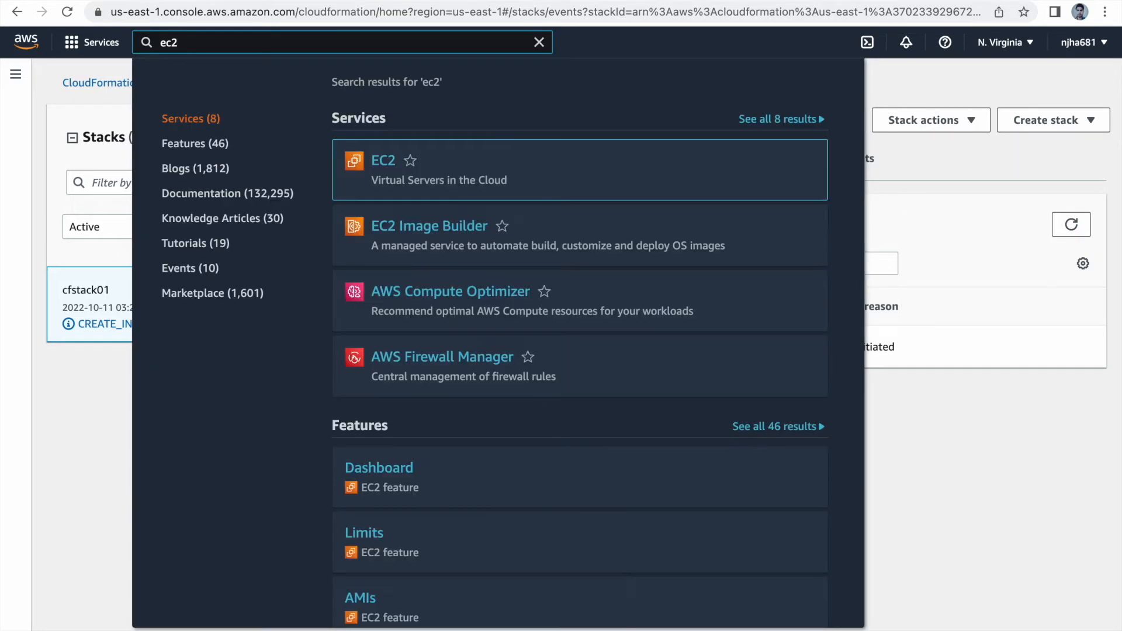
pyautogui.rightClick(388, 156)
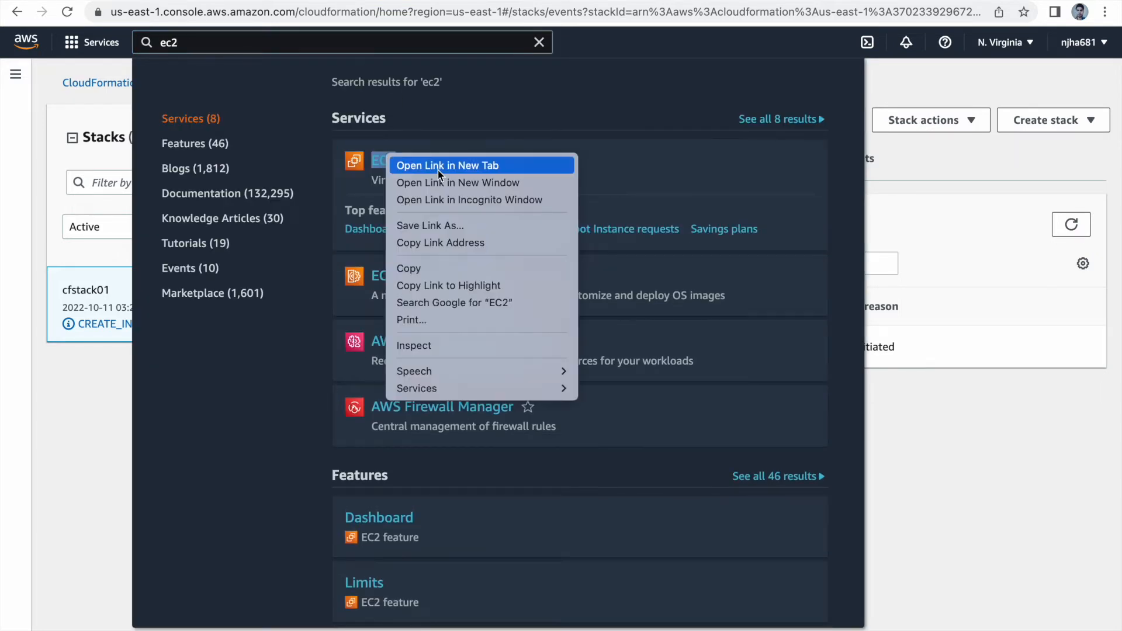
pyautogui.click(440, 168)
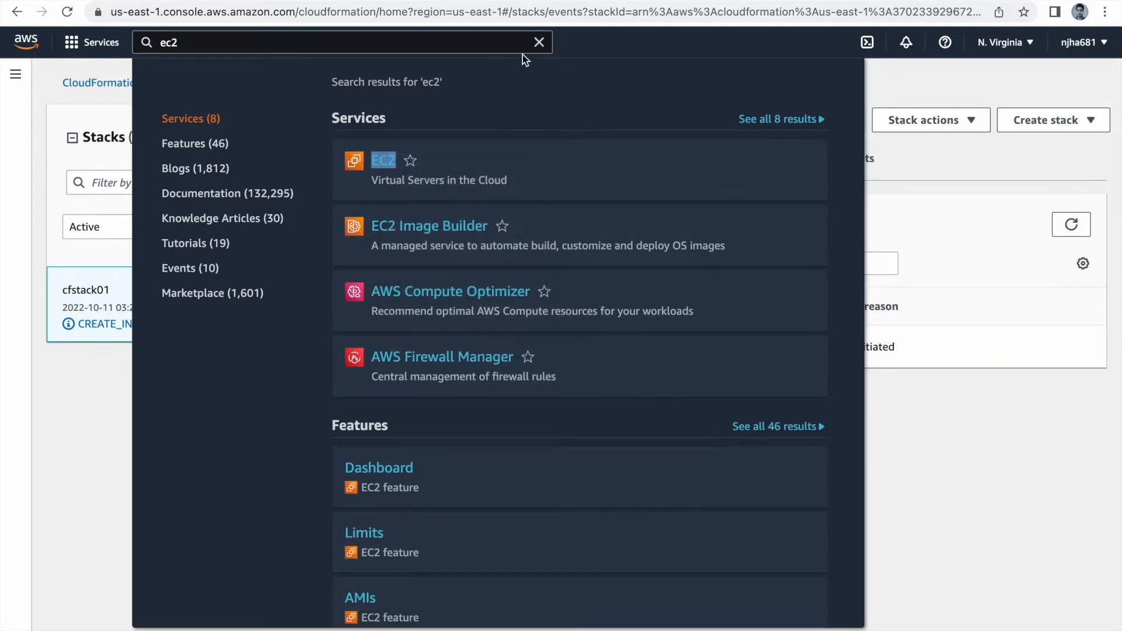
pyautogui.click(539, 43)
pyautogui.hotkey('ctrl', 'Tab')
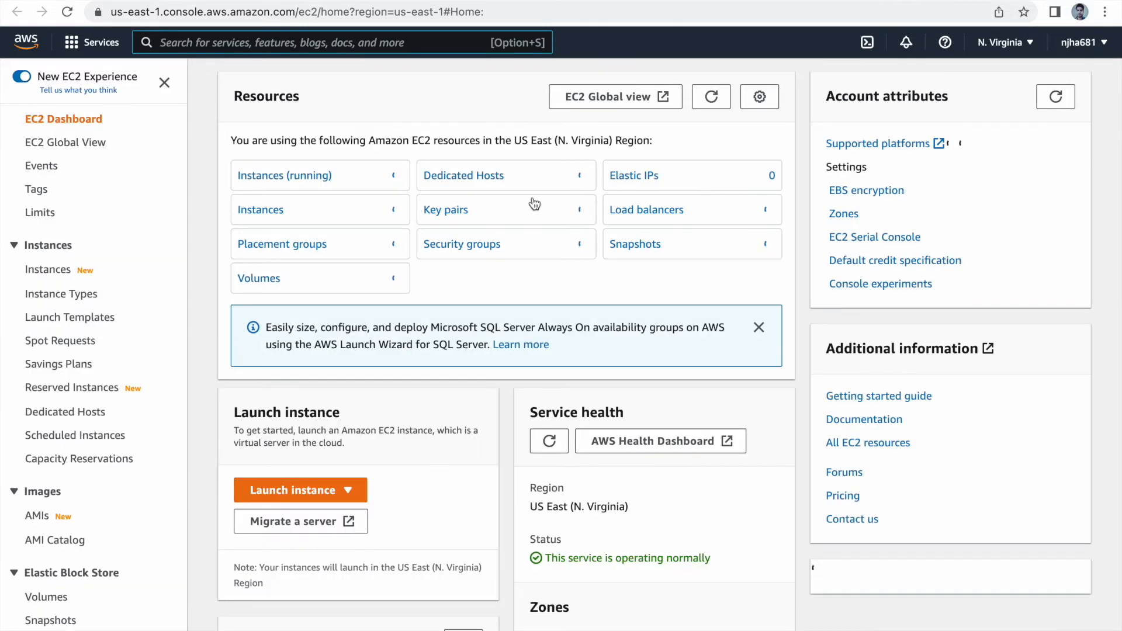
# Step: List all EC2 instances without the running-state filter and check the state actions offered for the dbserver instance
pyautogui.click(313, 177)
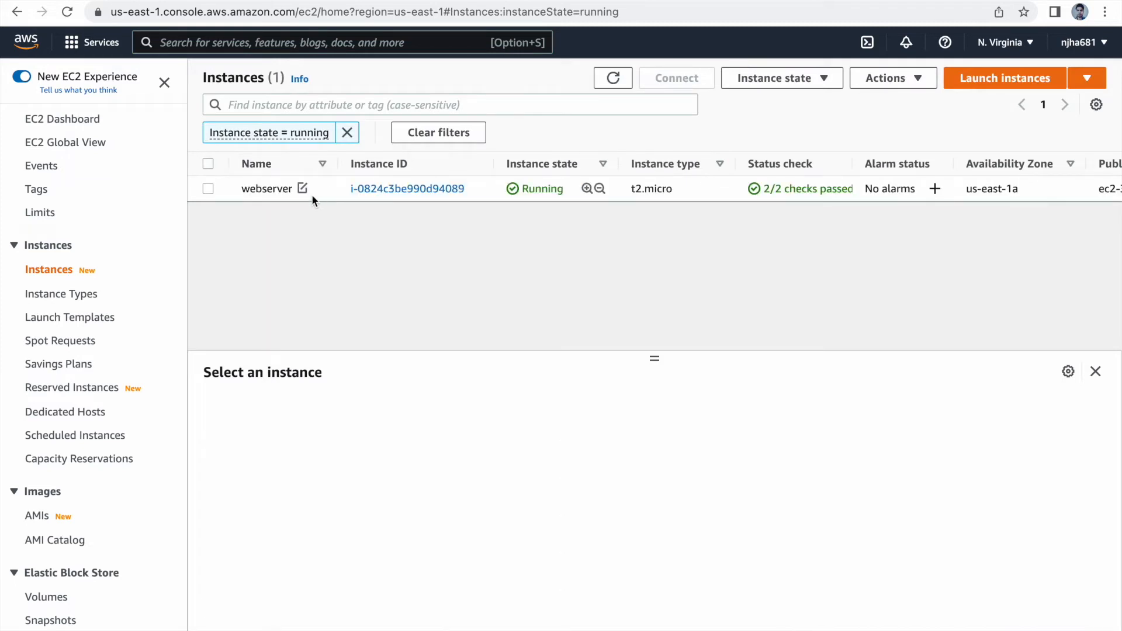
pyautogui.click(436, 134)
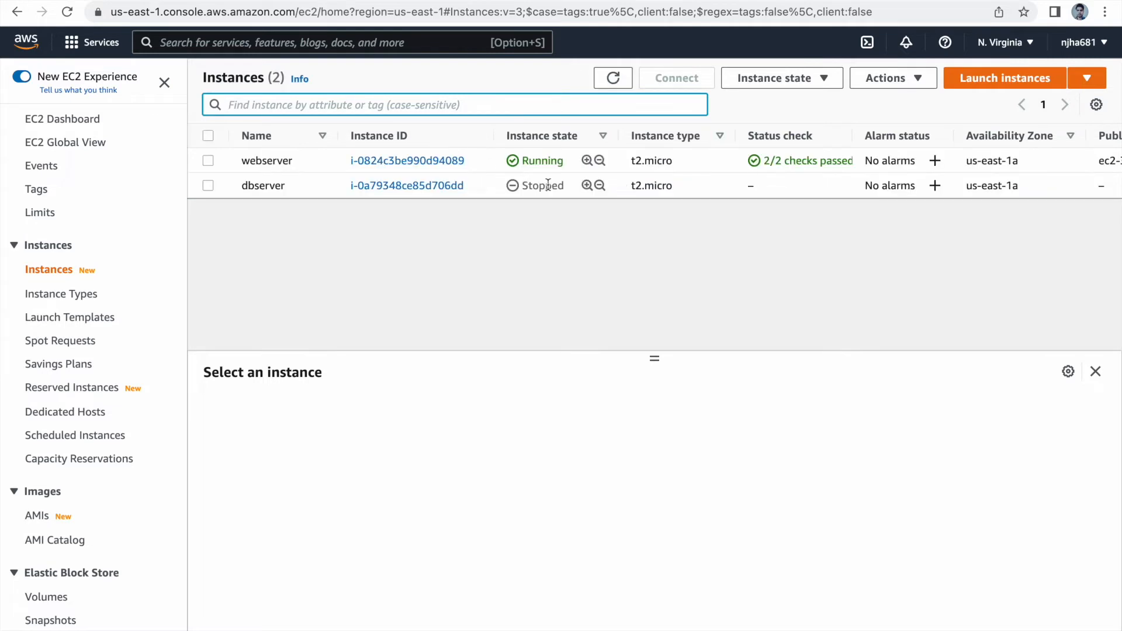
pyautogui.click(208, 185)
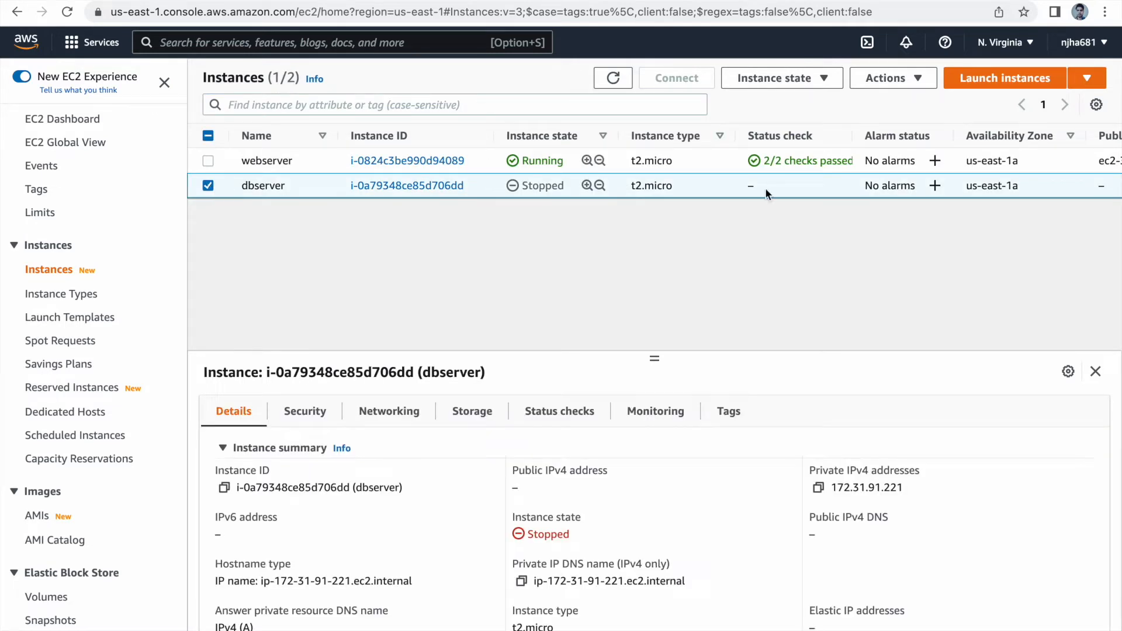
pyautogui.click(786, 85)
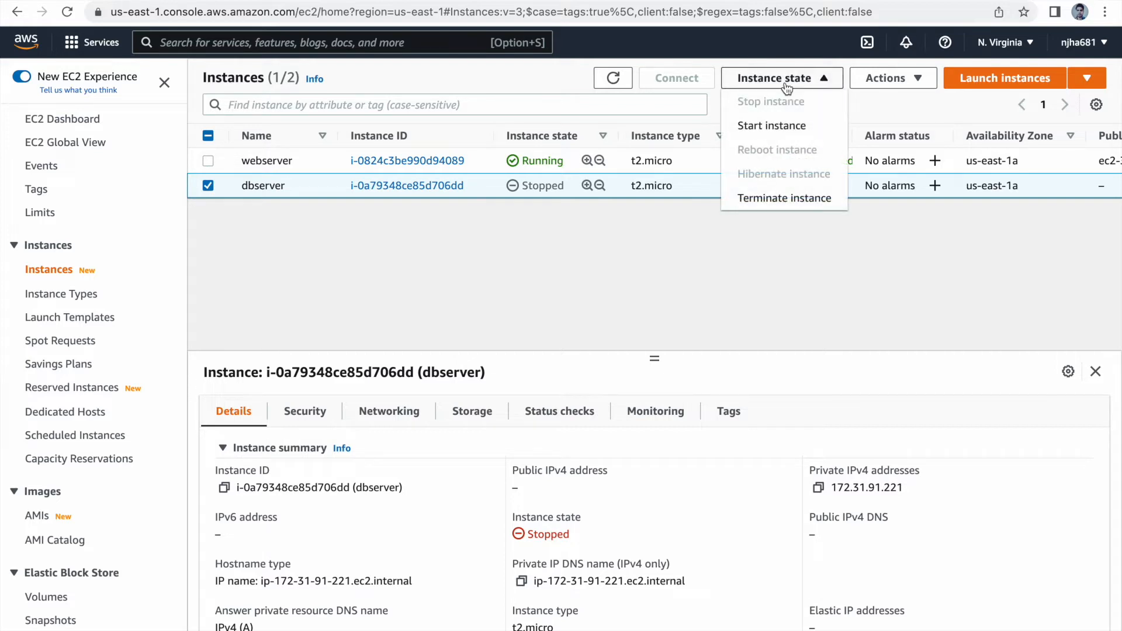
pyautogui.click(526, 283)
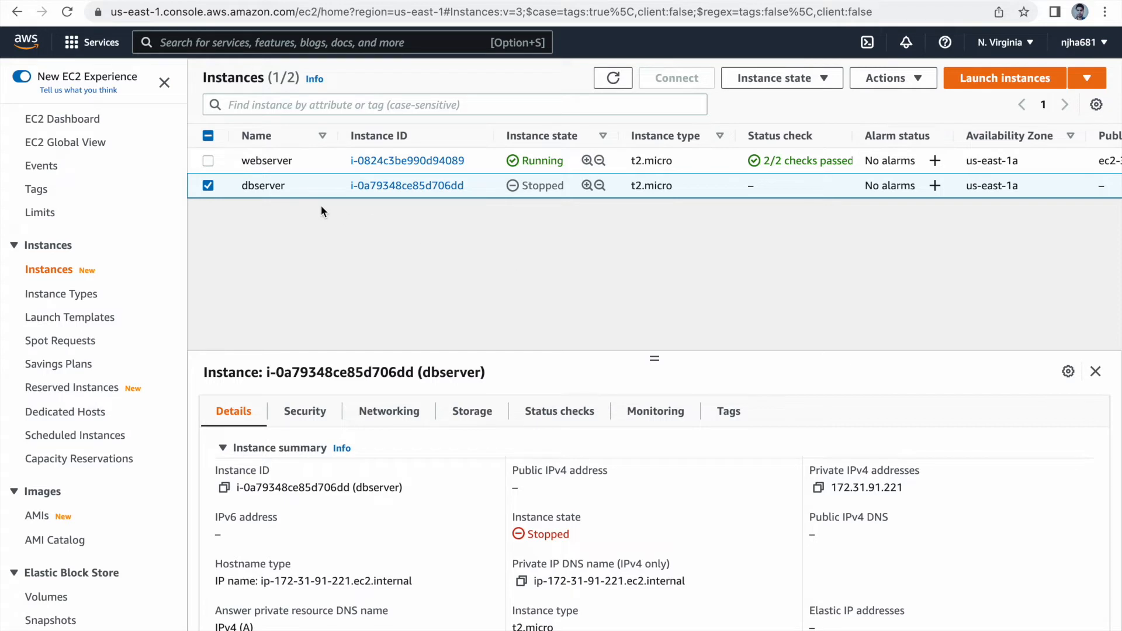
pyautogui.click(208, 186)
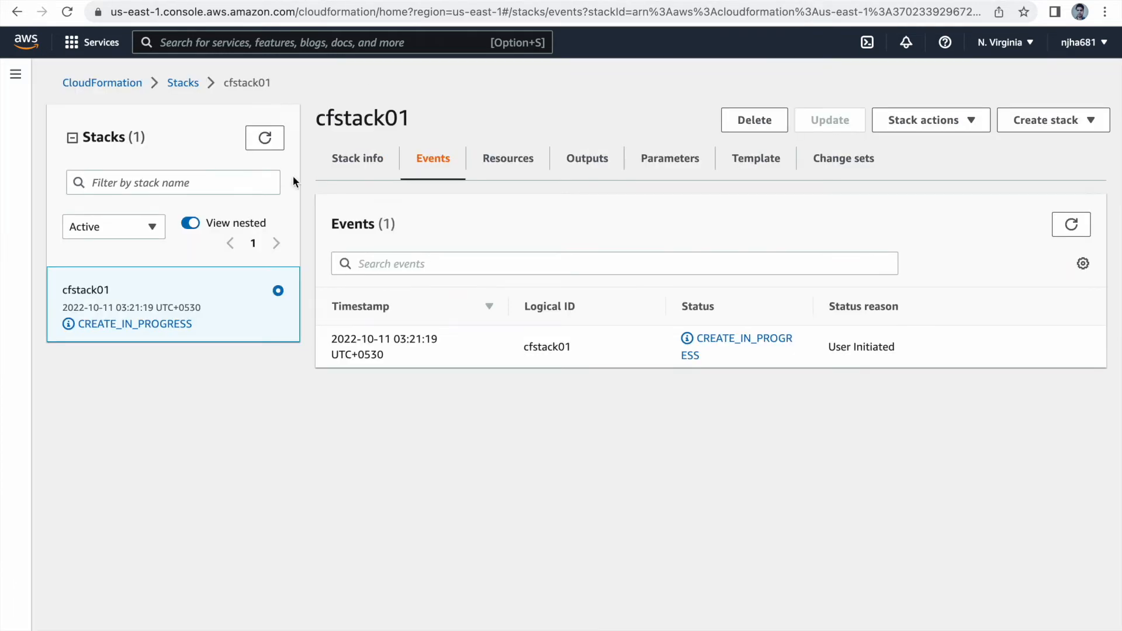
# Step: Refresh the status and events of cfstack01, and open the DynamoDB Tables list in a new browser tab
pyautogui.click(261, 138)
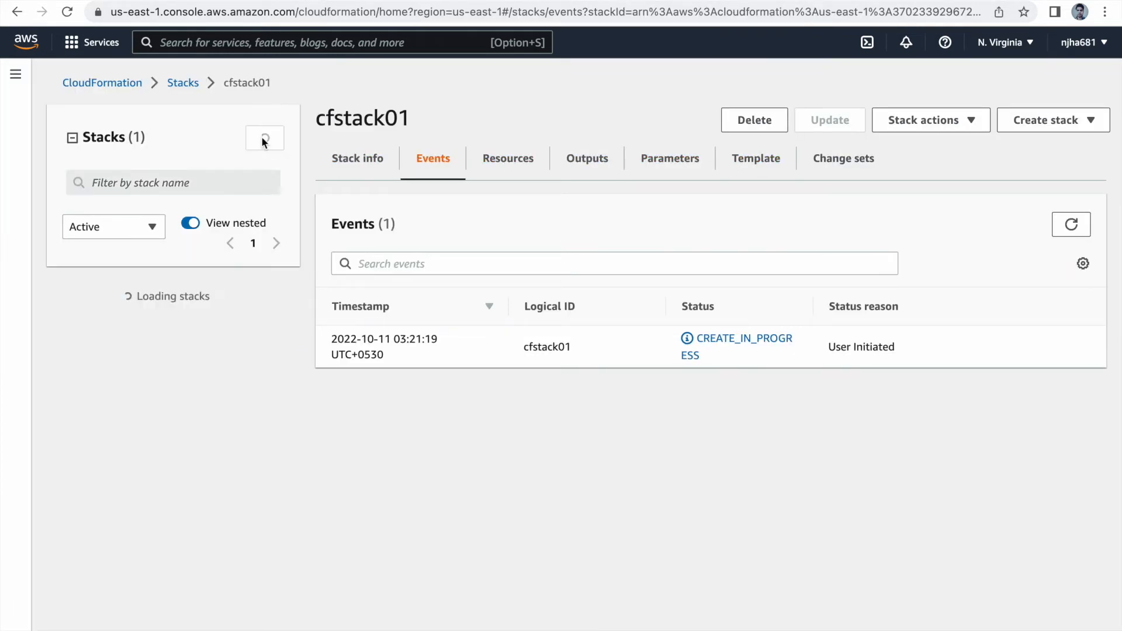
pyautogui.click(1072, 227)
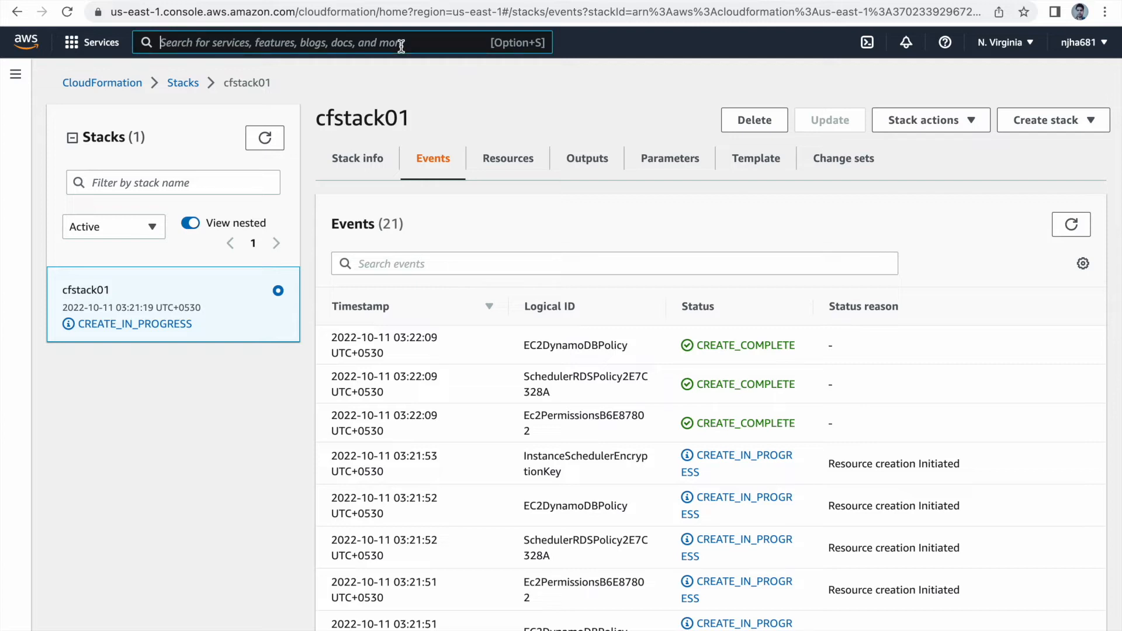
pyautogui.write('dyn')
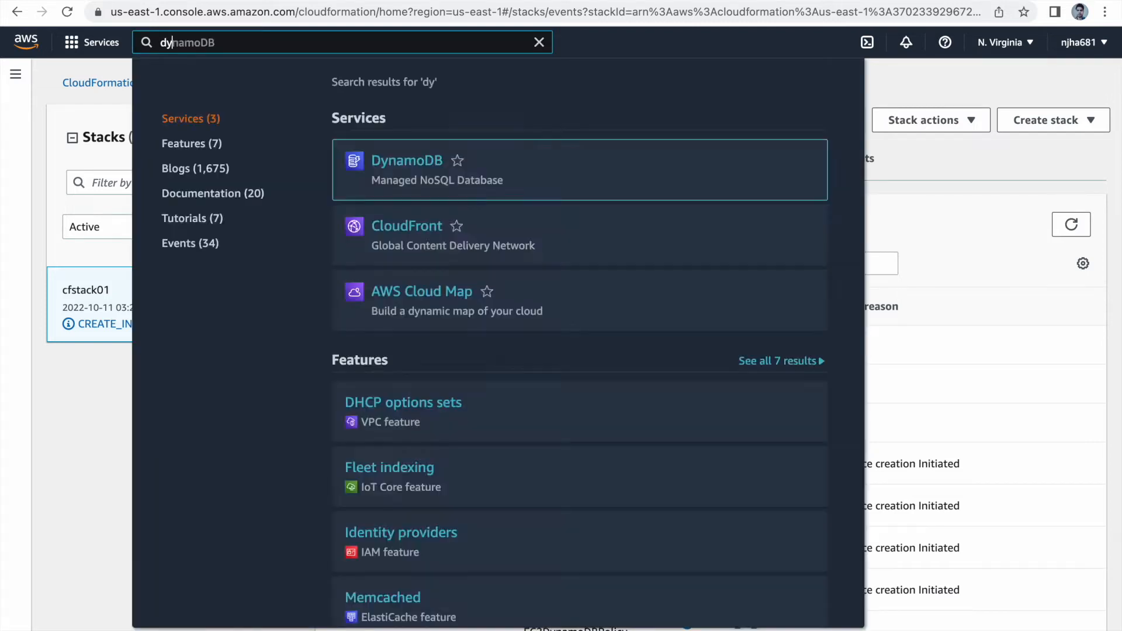
pyautogui.rightClick(433, 163)
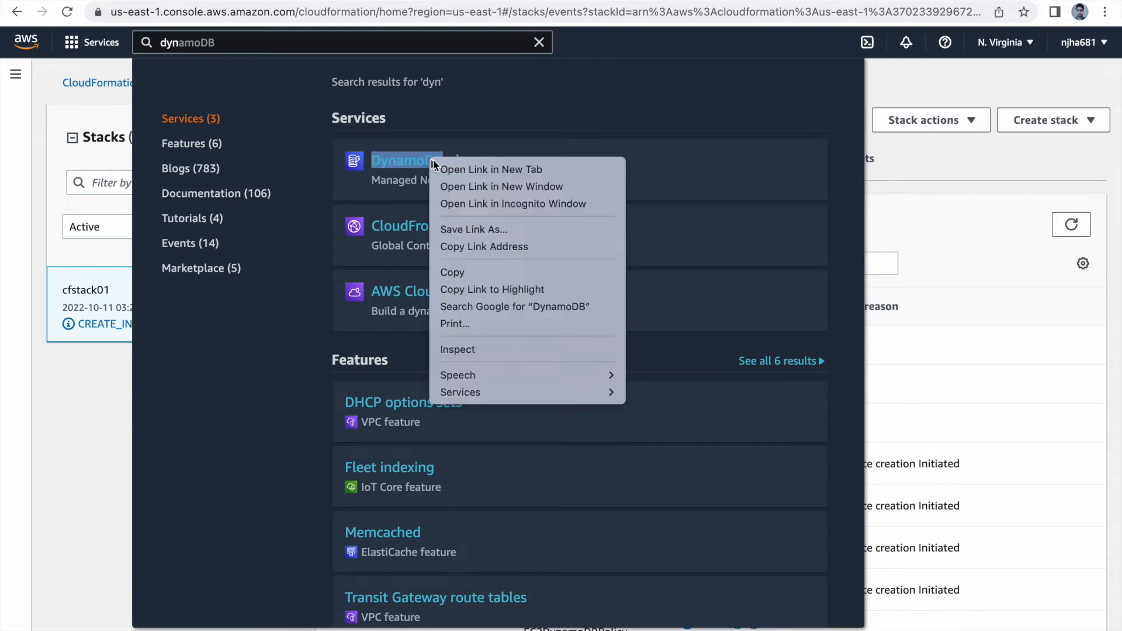
pyautogui.click(476, 170)
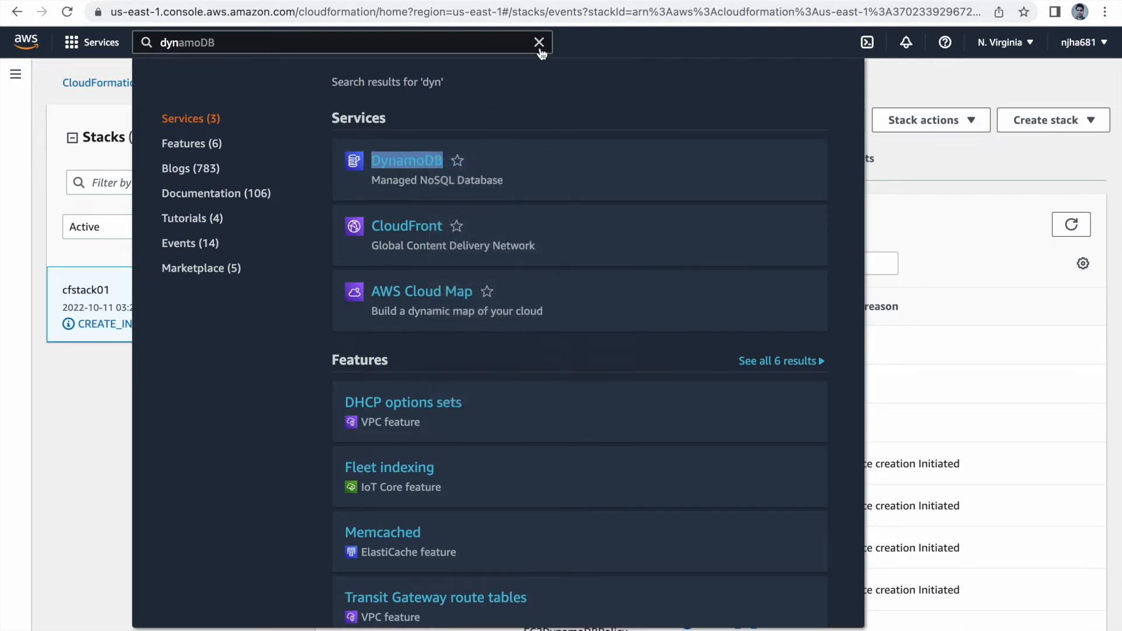
pyautogui.click(540, 49)
pyautogui.click(660, 0)
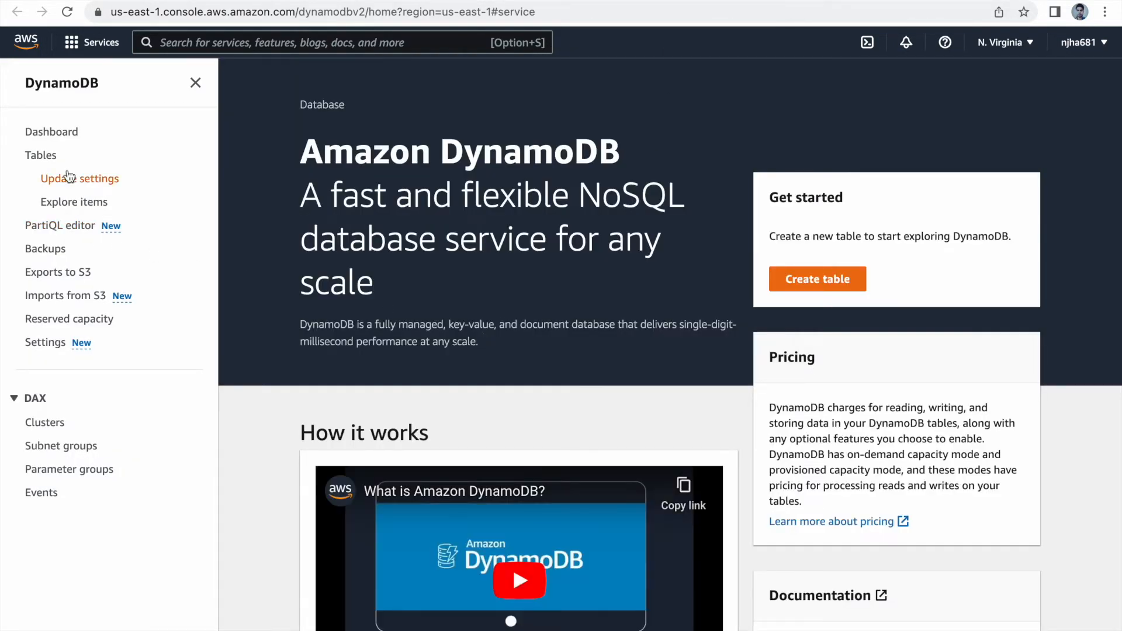
pyautogui.click(54, 156)
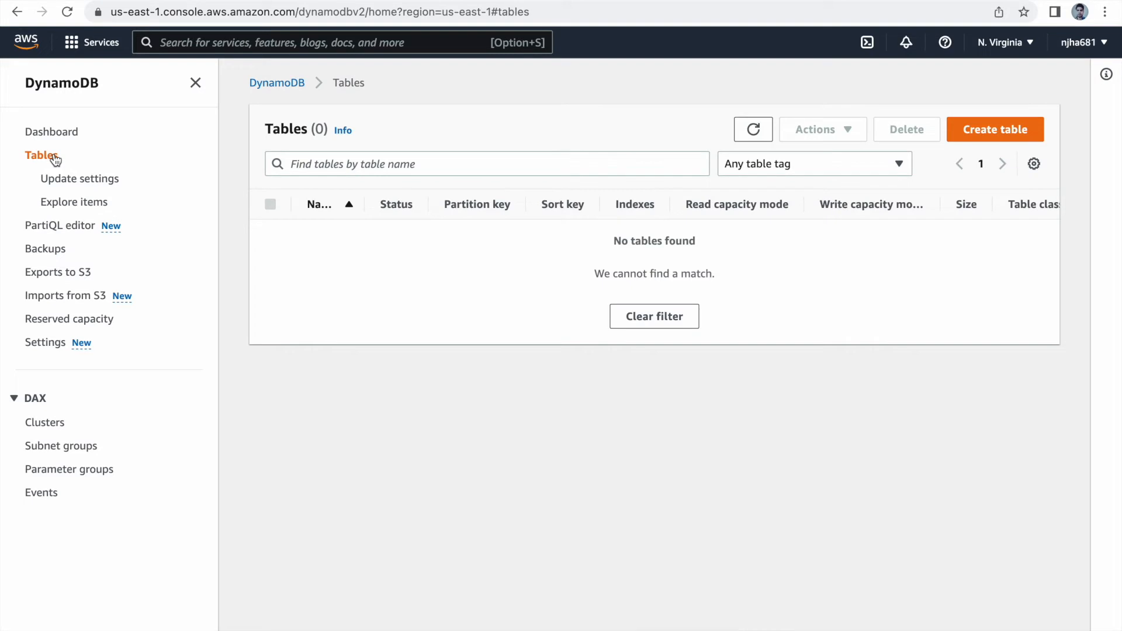
pyautogui.click(752, 139)
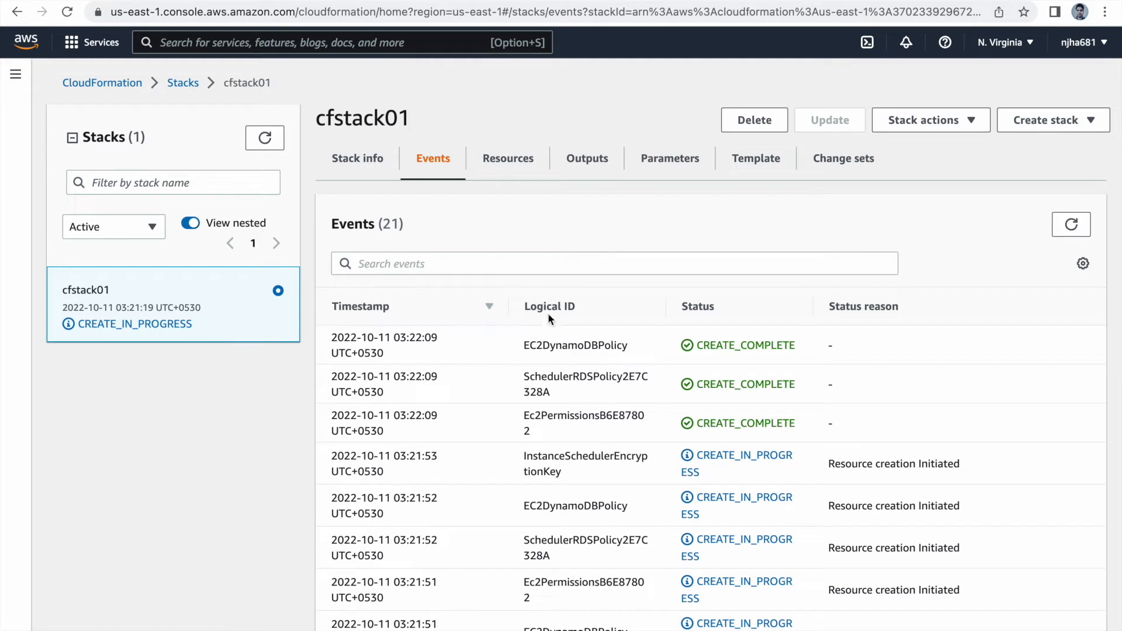
# Step: Refresh the cfstack01 events and search the AWS services for Lambda
pyautogui.click(1070, 224)
pyautogui.click(356, 40)
pyautogui.write('lamb')
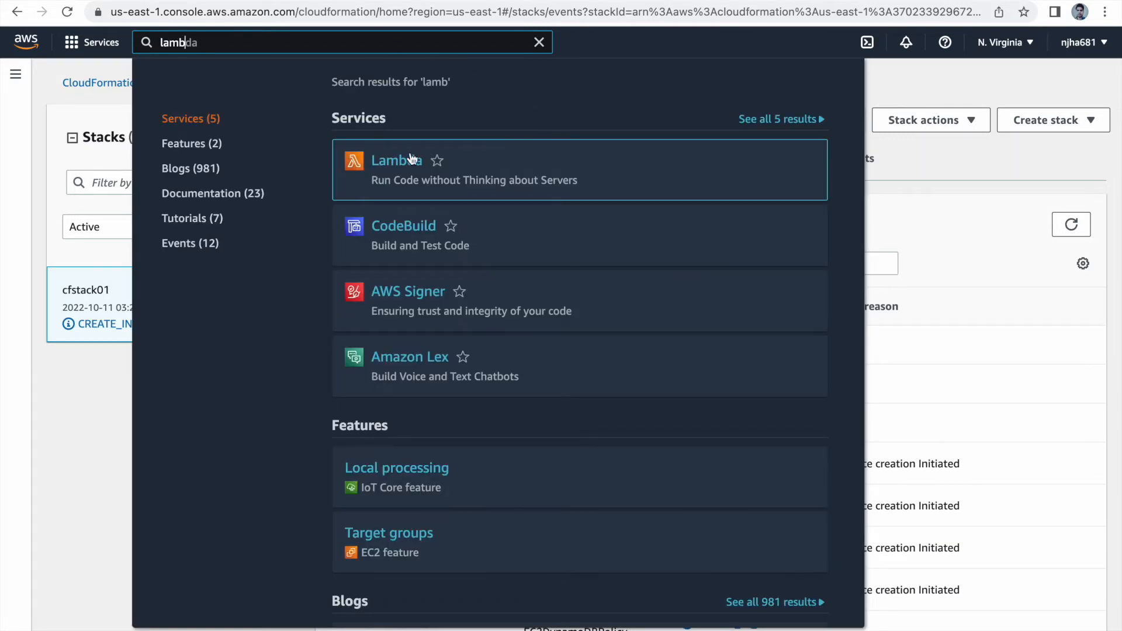
pyautogui.rightClick(413, 160)
pyautogui.click(473, 177)
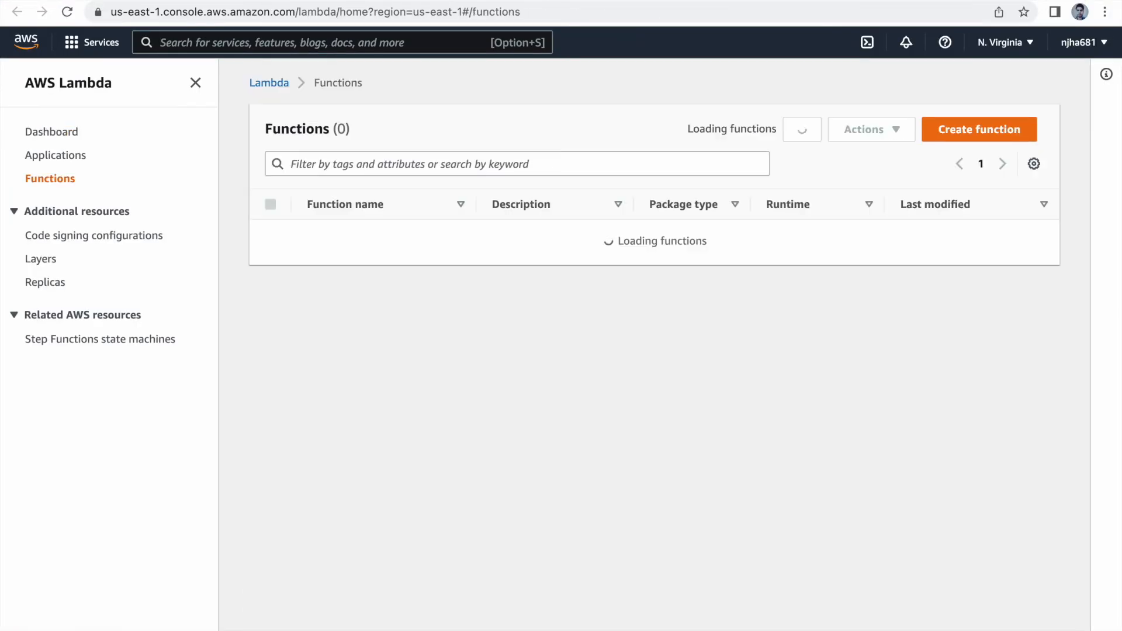
pyautogui.click(21, 2)
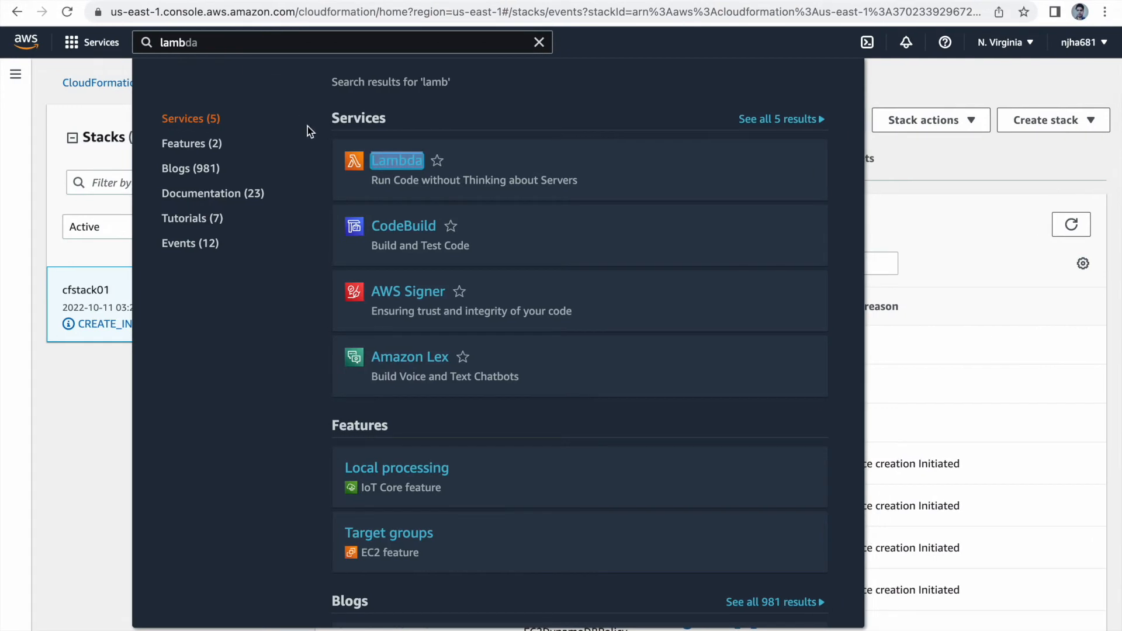
# Step: Open the Lambda console in a new browser tab and refresh its Functions list
pyautogui.rightClick(385, 158)
pyautogui.click(441, 170)
pyautogui.click(539, 42)
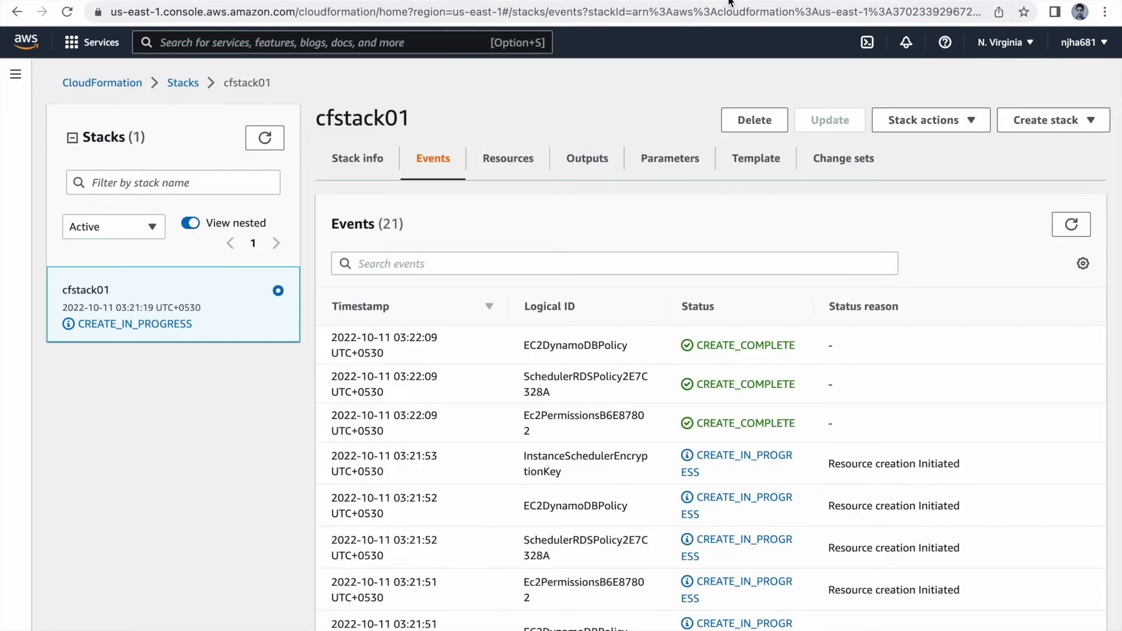
pyautogui.hotkey('ctrl', 'Tab')
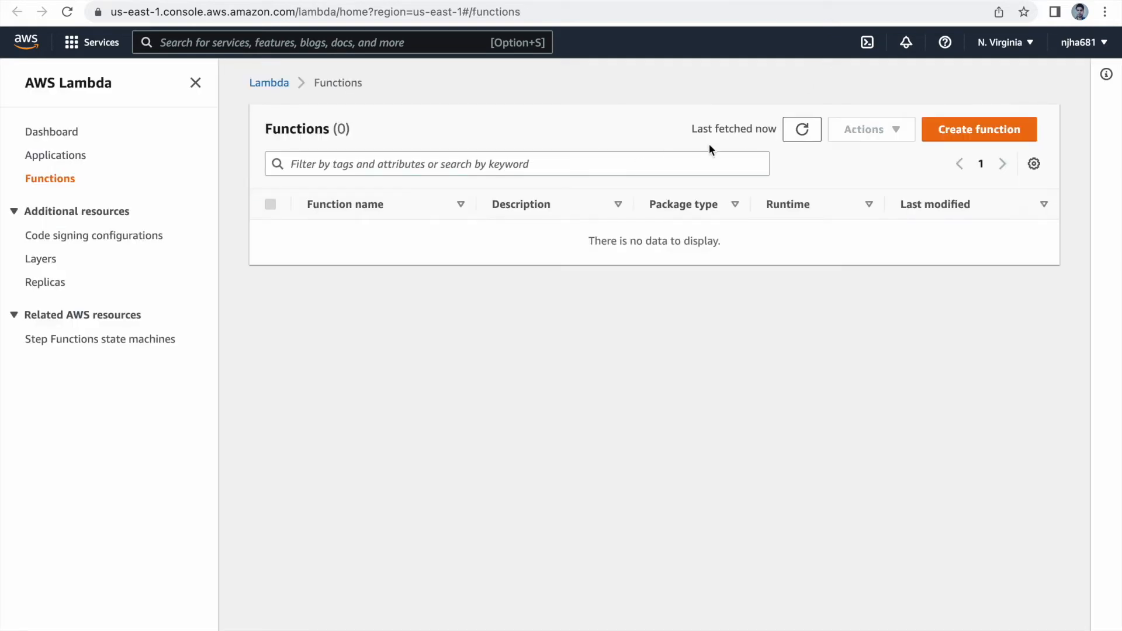
pyautogui.click(814, 132)
# Step: Recheck the DynamoDB Tables list and the Lambda Functions list for newly created resources
pyautogui.hotkey('ctrl', 'Tab')
pyautogui.click(768, 140)
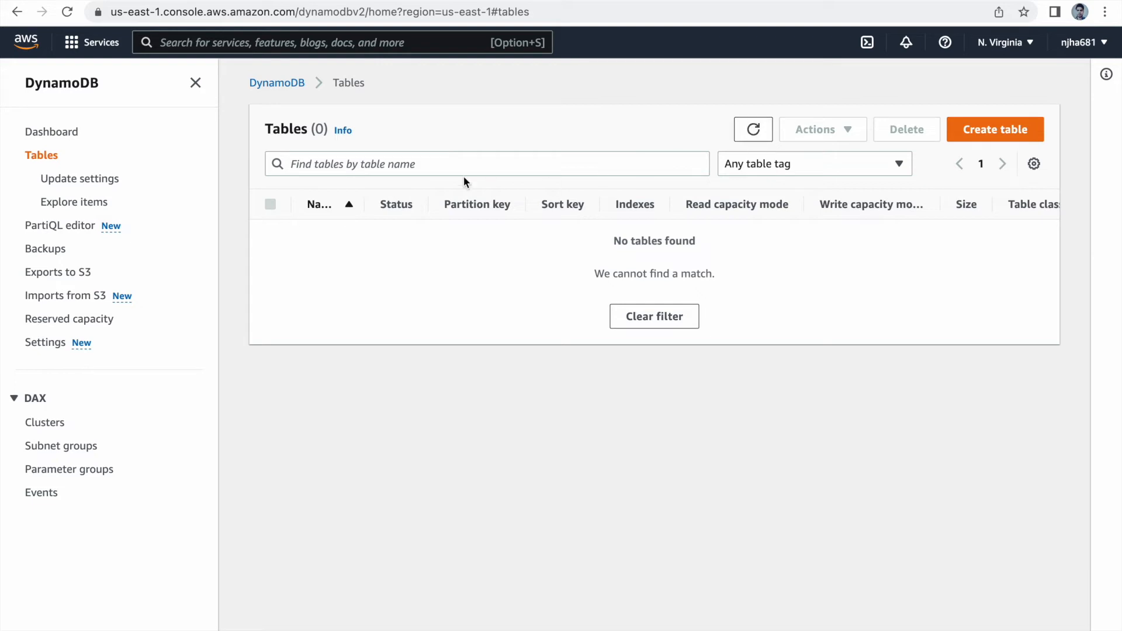
pyautogui.hotkey('ctrl', 'Tab')
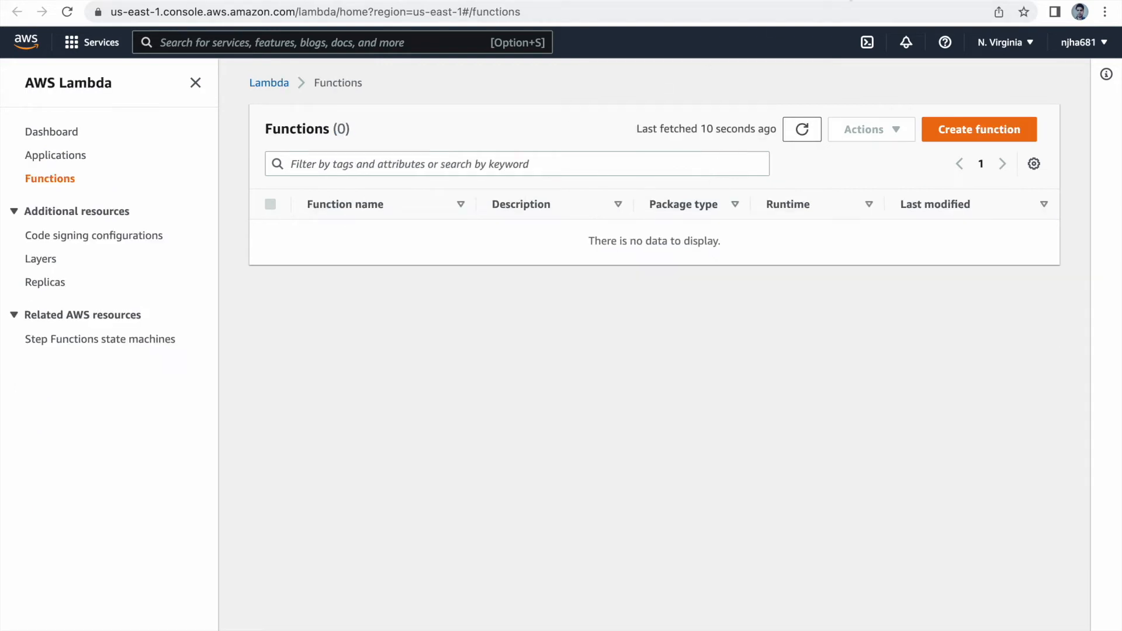
pyautogui.click(801, 132)
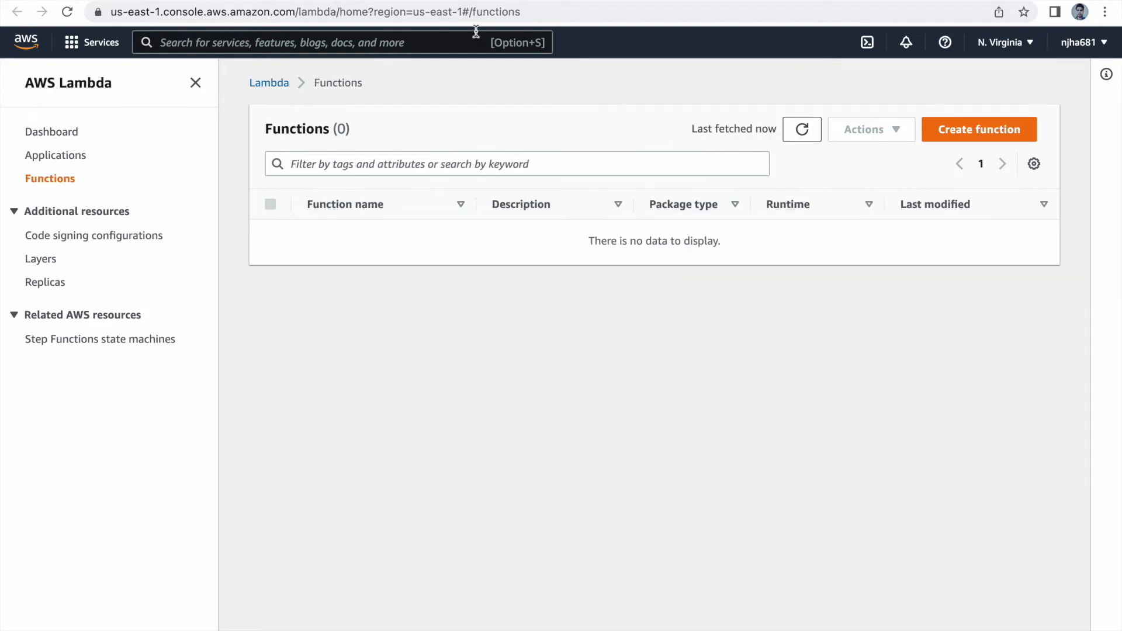
# Step: Return to the CloudFormation stack cfstack01 and refresh its events and status until creation finishes
pyautogui.hotkey('ctrl', 'Tab')
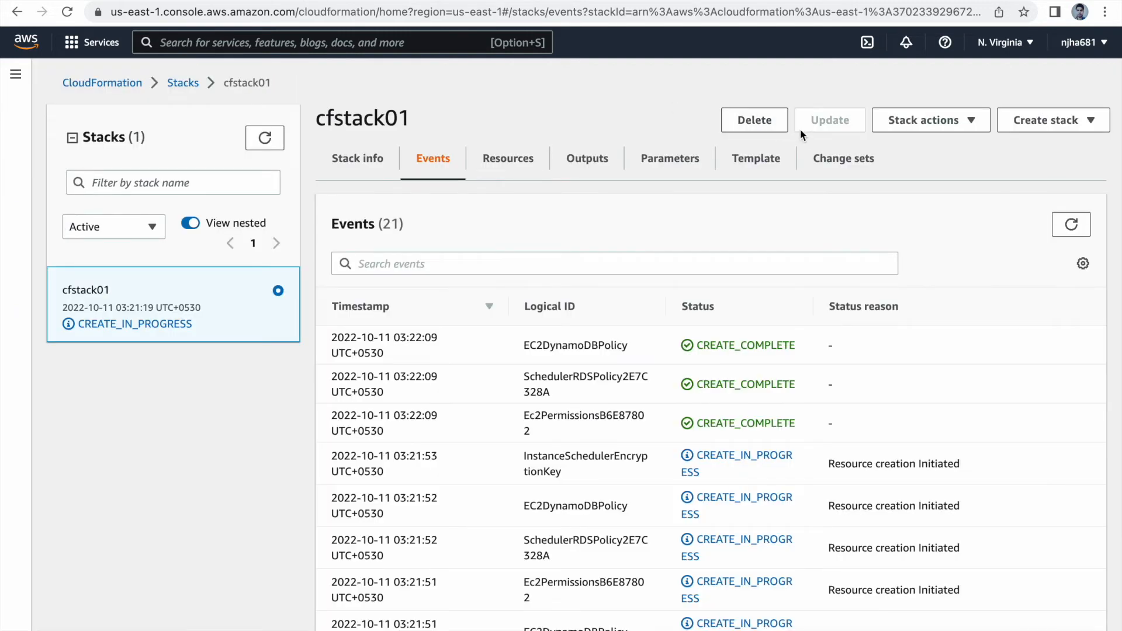
pyautogui.click(263, 139)
pyautogui.click(1082, 225)
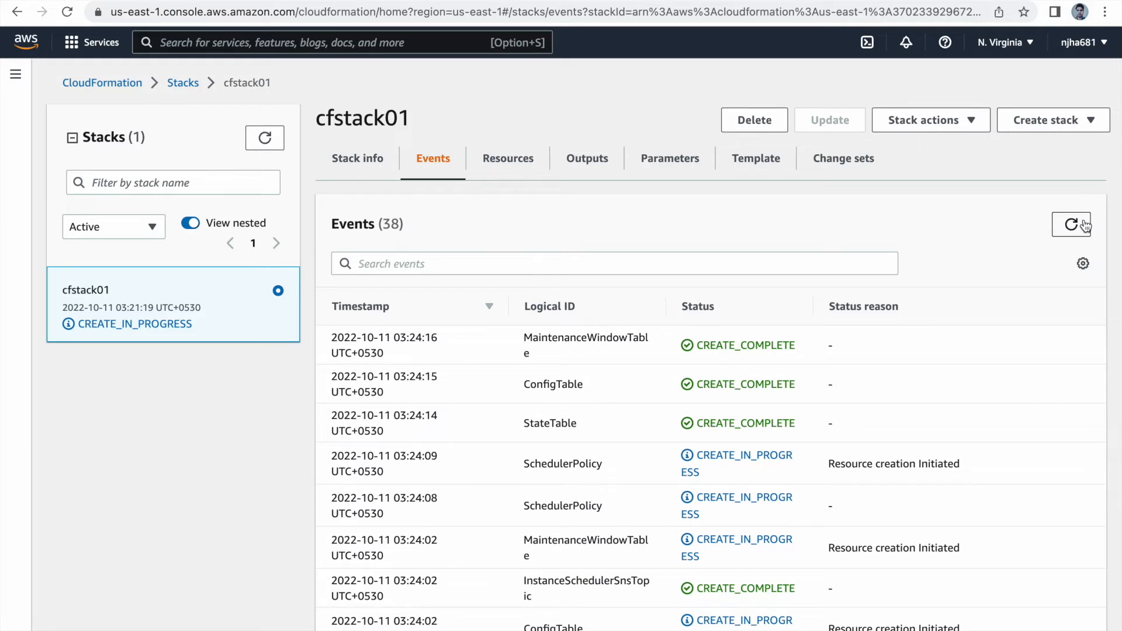
pyautogui.click(269, 141)
pyautogui.click(269, 143)
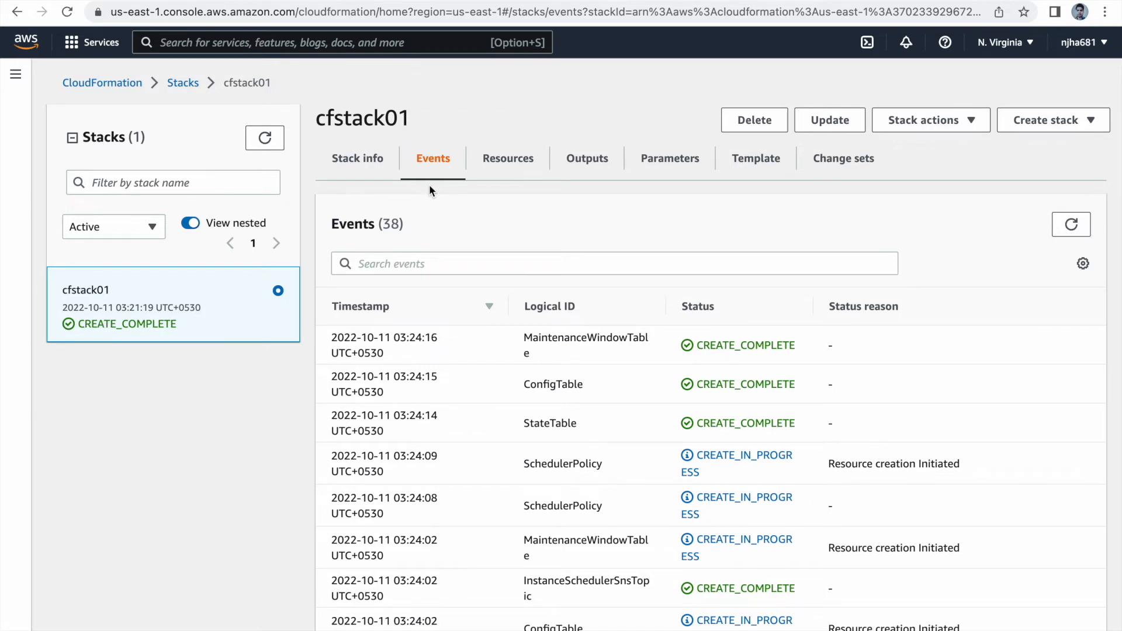
# Step: Refresh the DynamoDB Tables list and the Lambda Functions list to examine the resources deployed by cfstack01
pyautogui.click(667, 1)
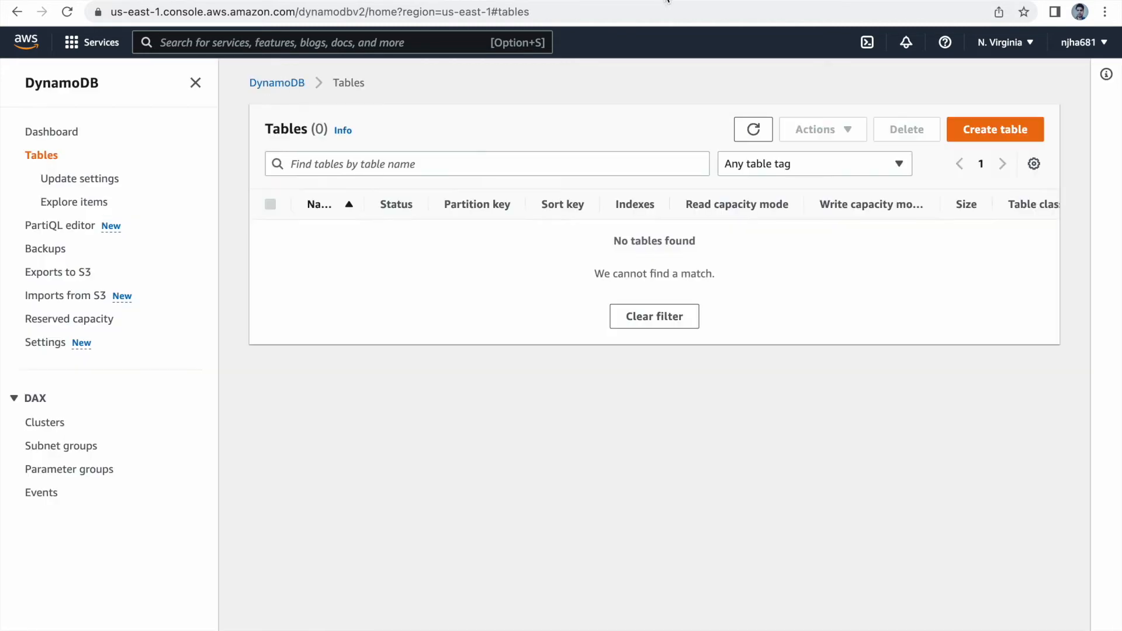
pyautogui.click(753, 130)
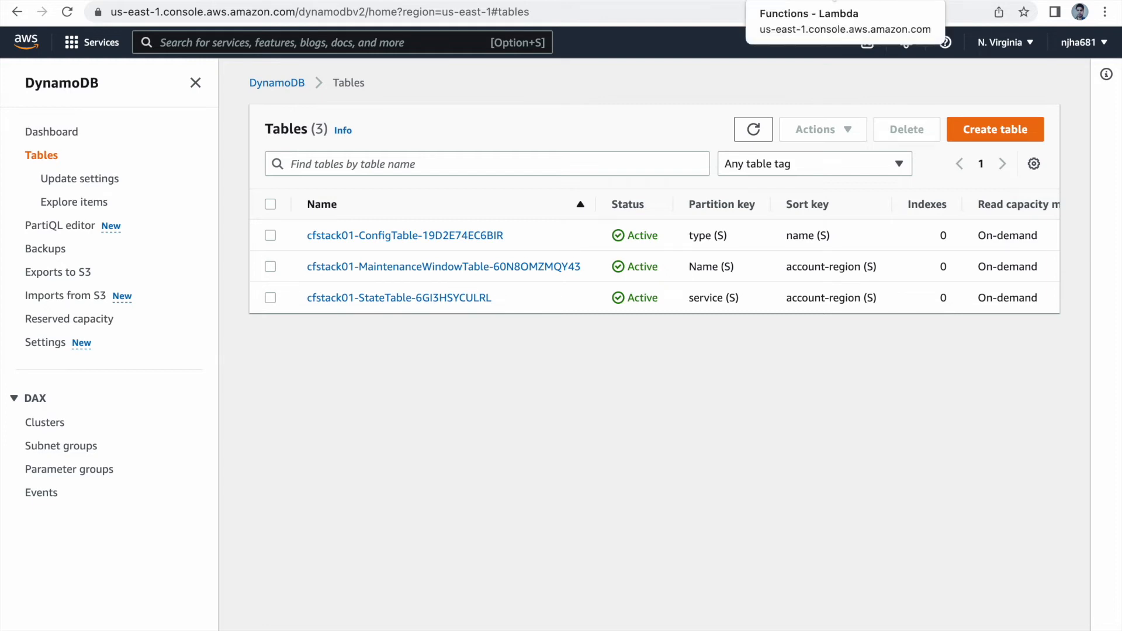
pyautogui.click(835, 0)
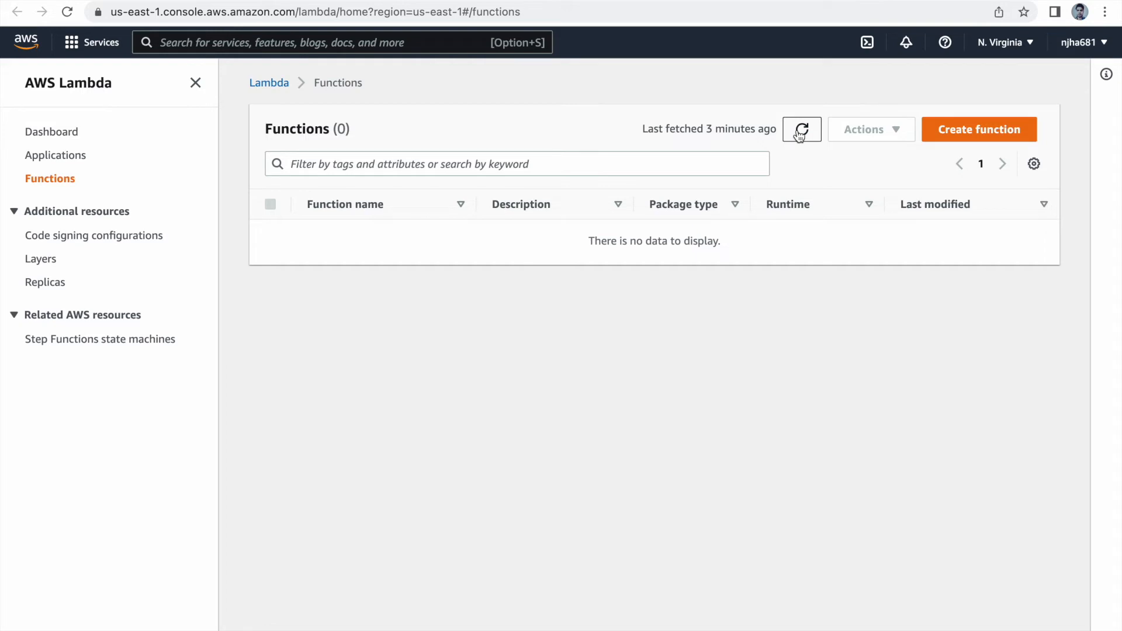
pyautogui.click(802, 132)
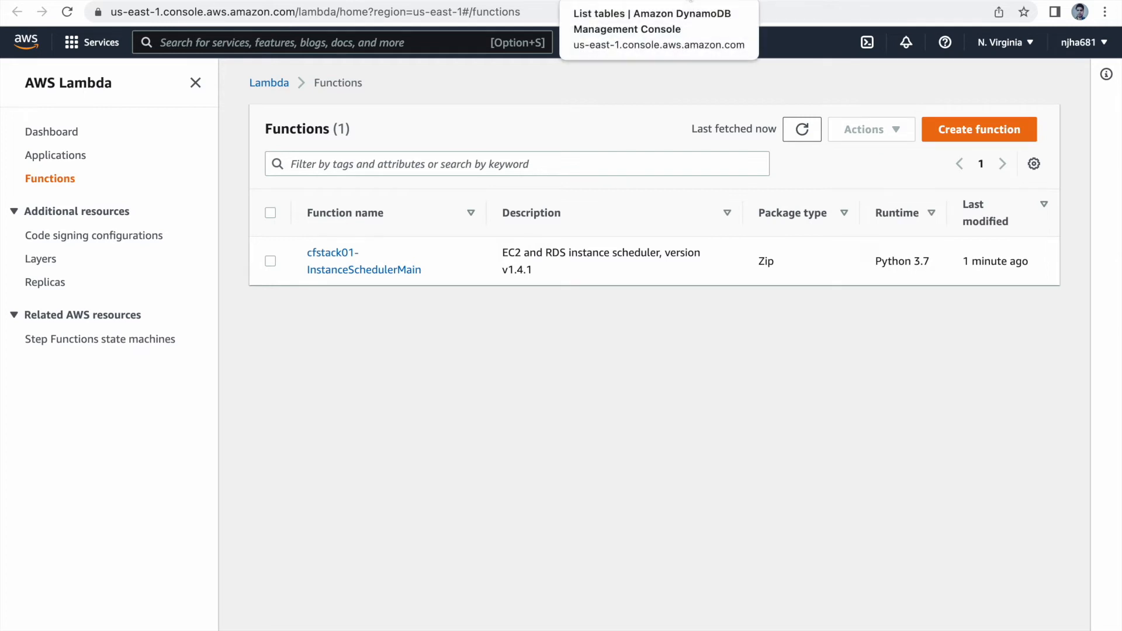
# Step: Return to the DynamoDB Tables list and open the cfstack01 ConfigTable
pyautogui.click(690, 1)
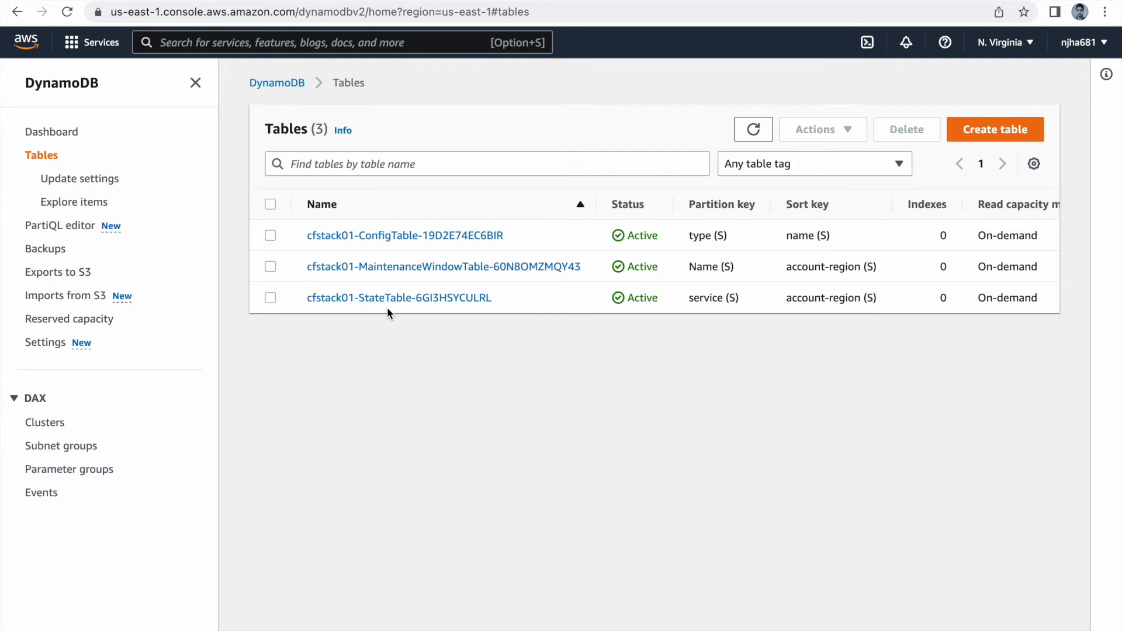
pyautogui.click(419, 235)
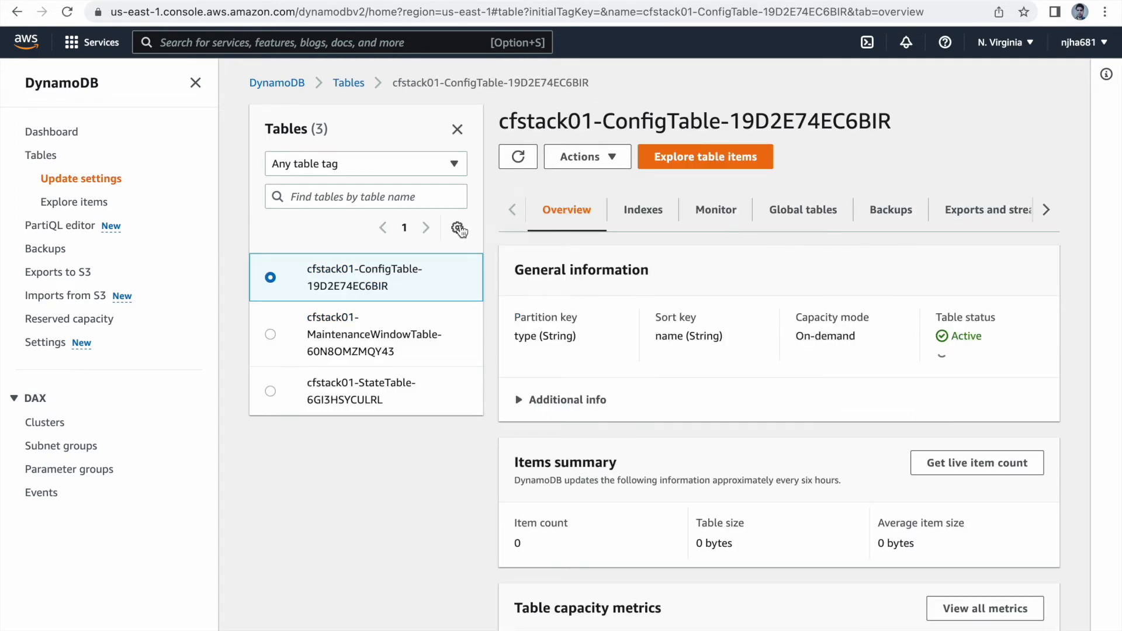
# Step: Explore the cfstack01 ConfigTable's items and review the listed config, schedule and period entries
pyautogui.click(708, 165)
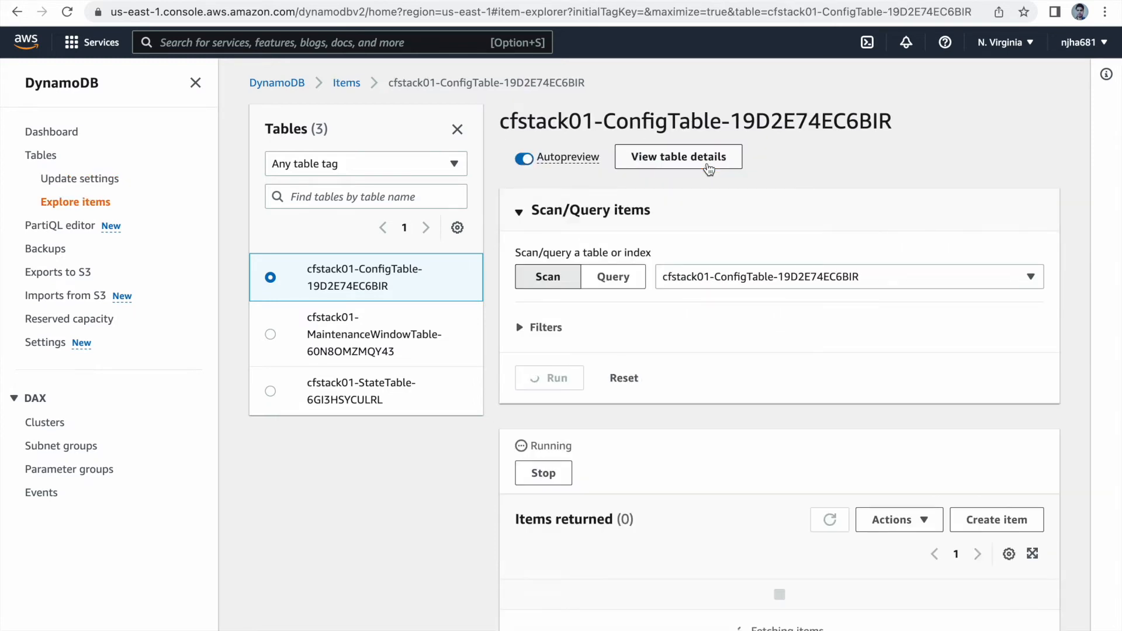
pyautogui.scroll(-4, 685, 490)
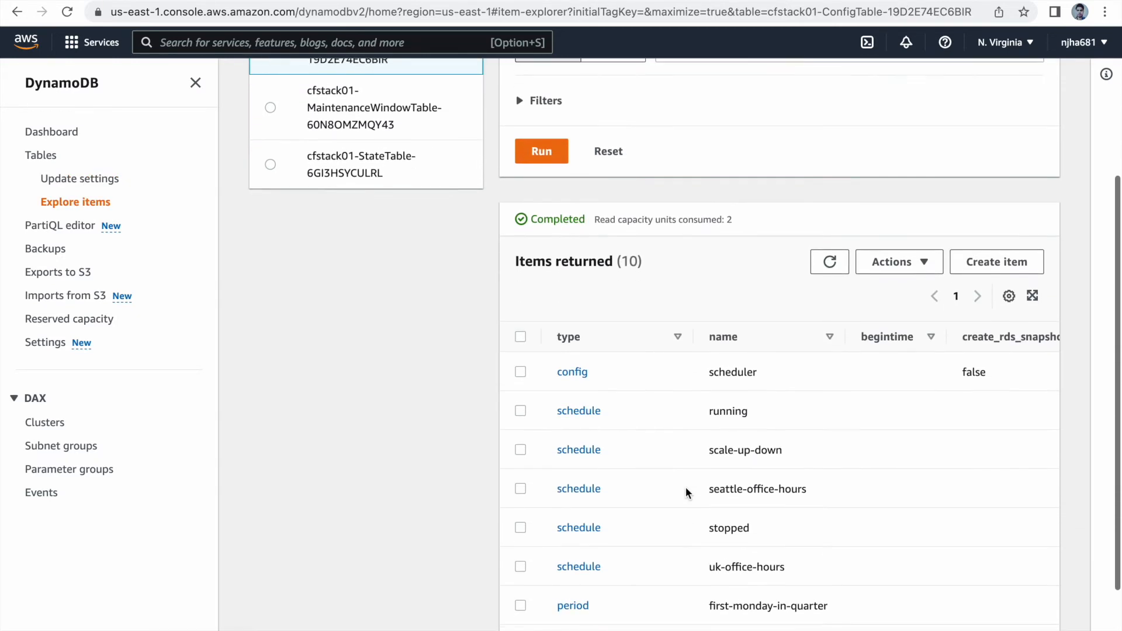
pyautogui.scroll(-2, 685, 490)
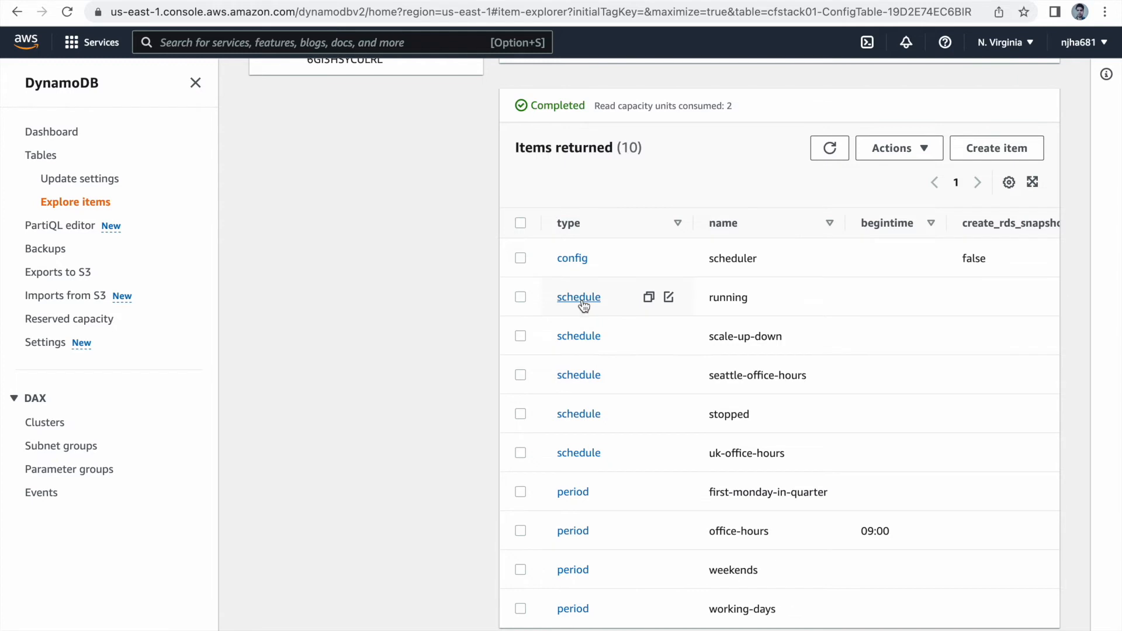
# Step: Open the scheduler config item, expand its regions set, examine the attributes down to use_metrics, and return to the table's items
pyautogui.click(578, 262)
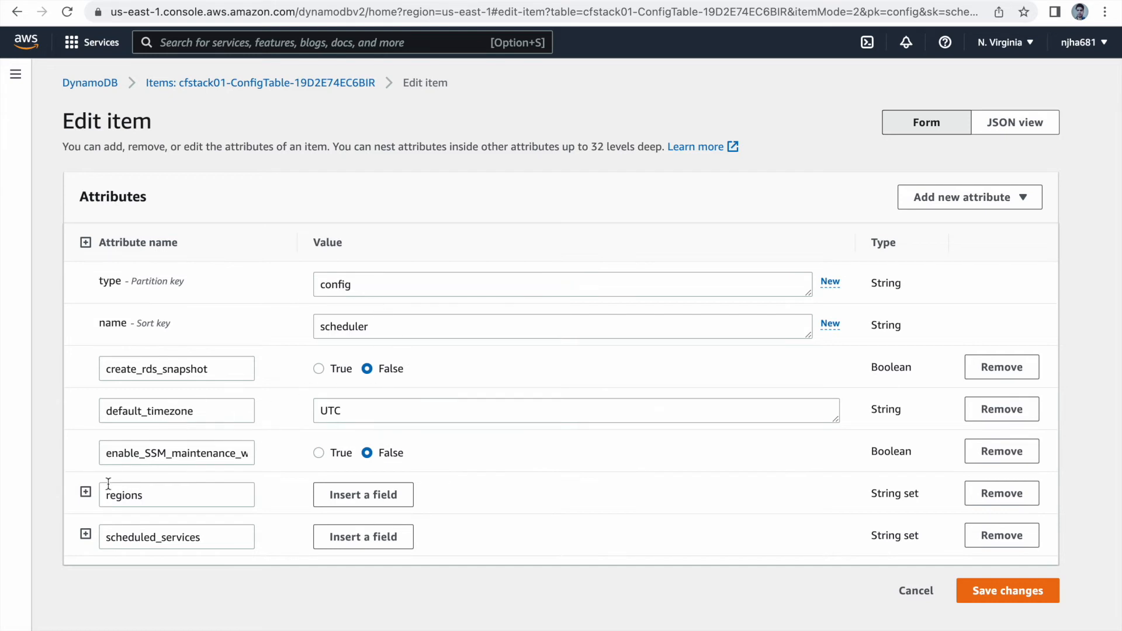
pyautogui.click(86, 494)
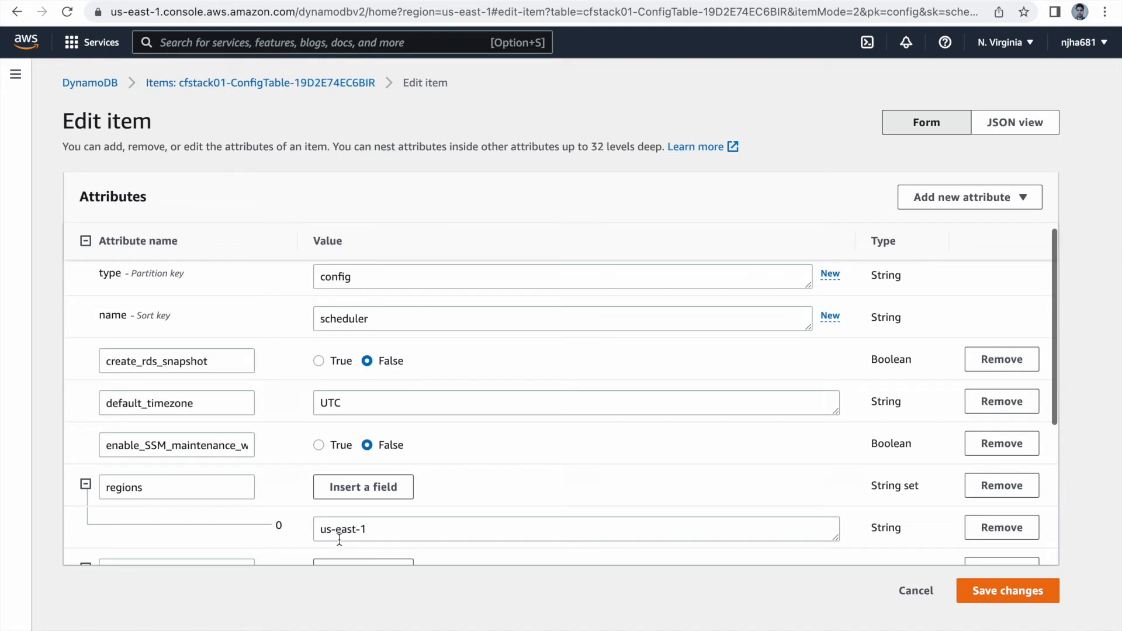
pyautogui.scroll(-2, 311, 532)
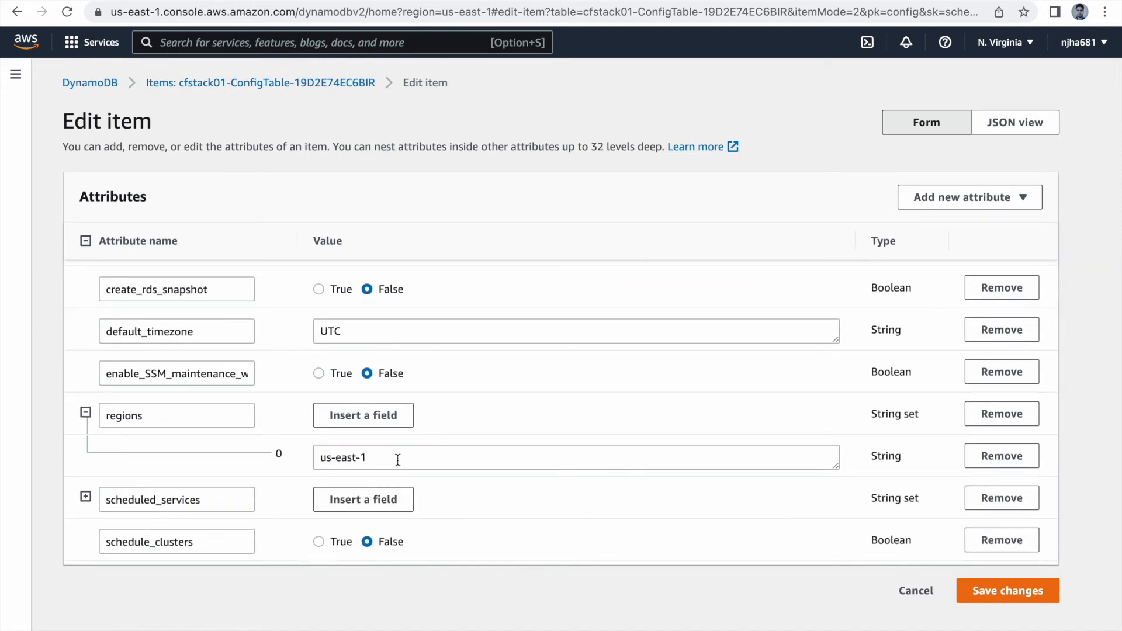
pyautogui.scroll(-2, 368, 464)
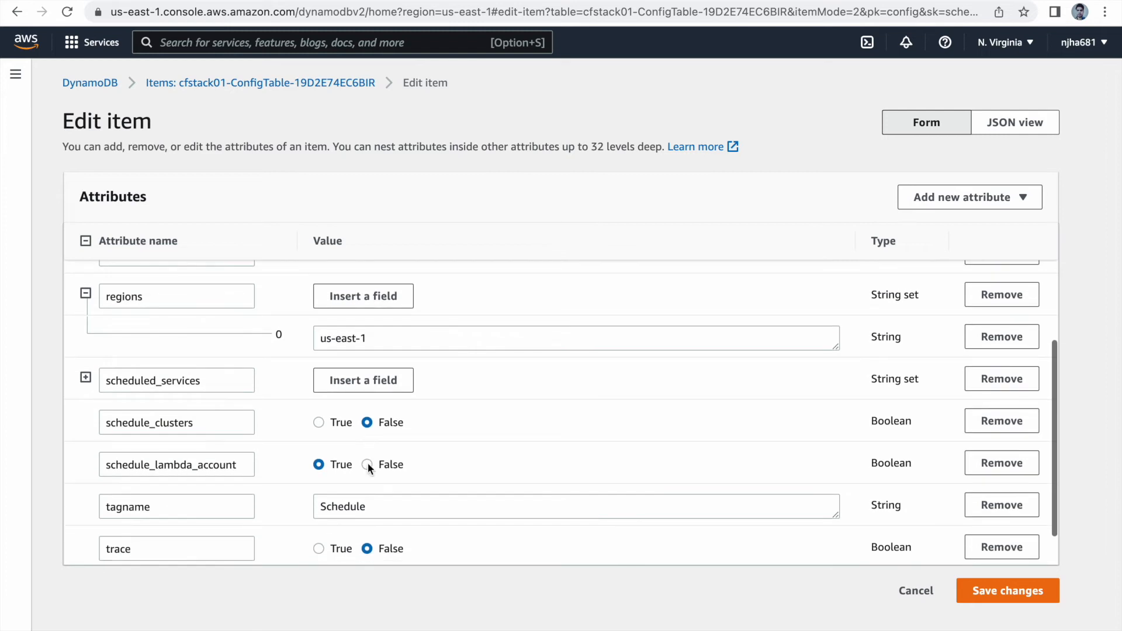
pyautogui.scroll(-1, 367, 463)
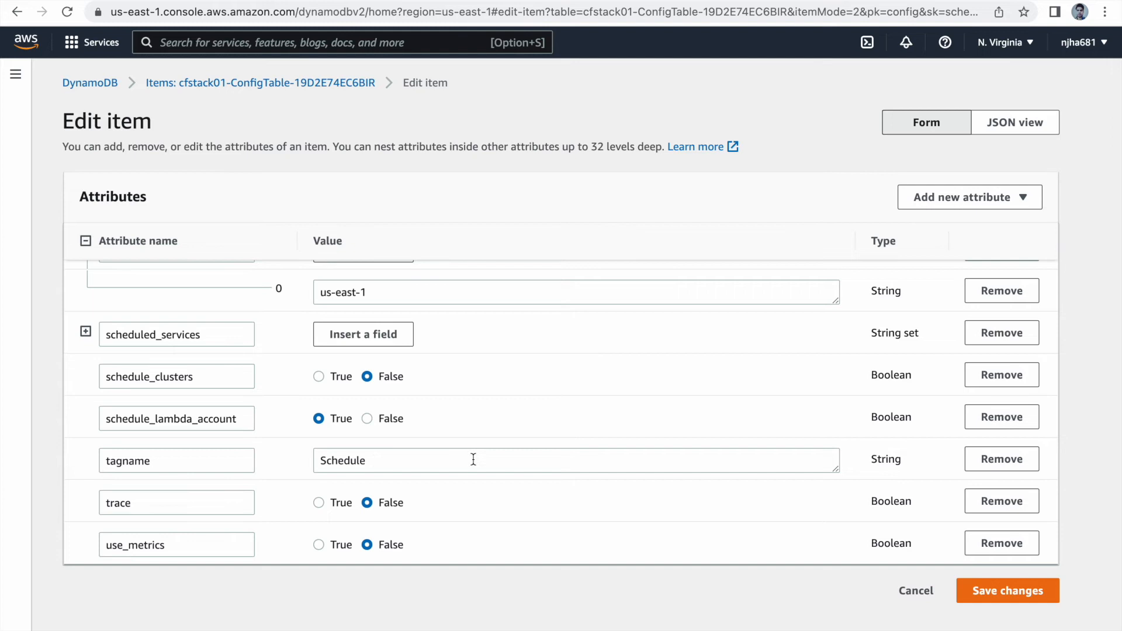
pyautogui.scroll(5, 384, 382)
pyautogui.click(17, 12)
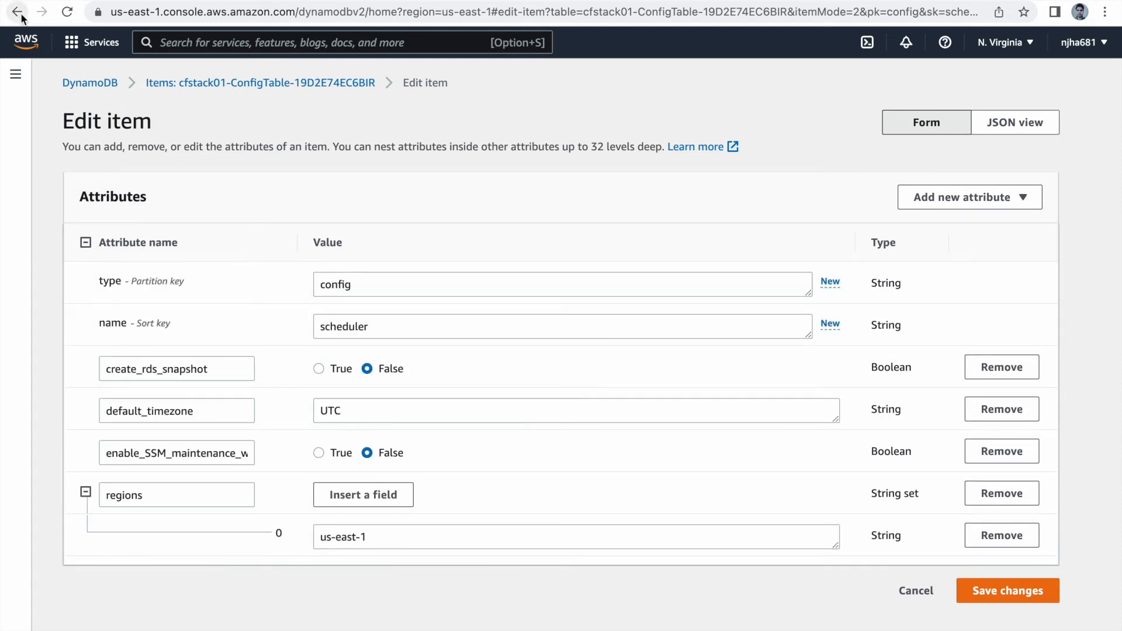
pyautogui.scroll(-5, 562, 452)
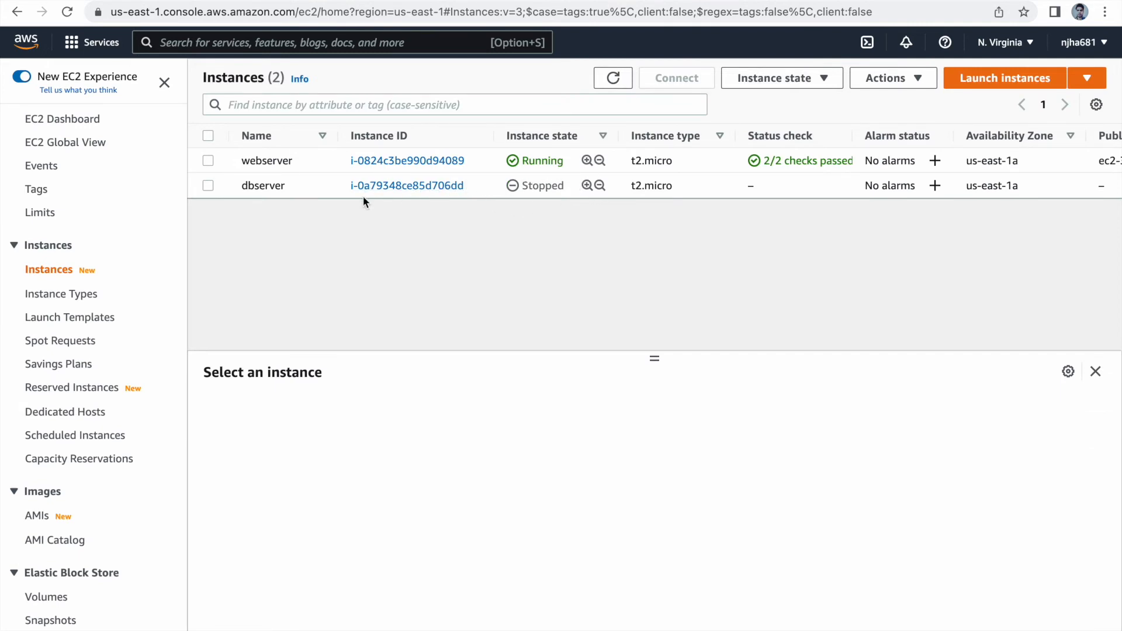
# Step: Open tag management for the webserver EC2 instance and add a new tag with the key Schedule
pyautogui.click(208, 161)
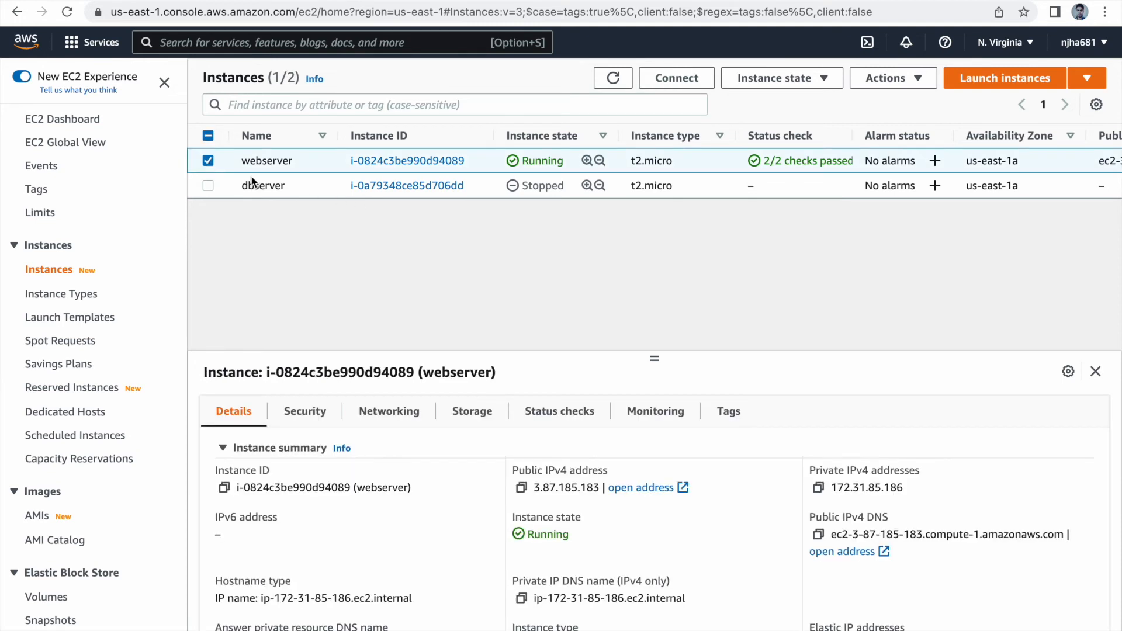
pyautogui.click(727, 415)
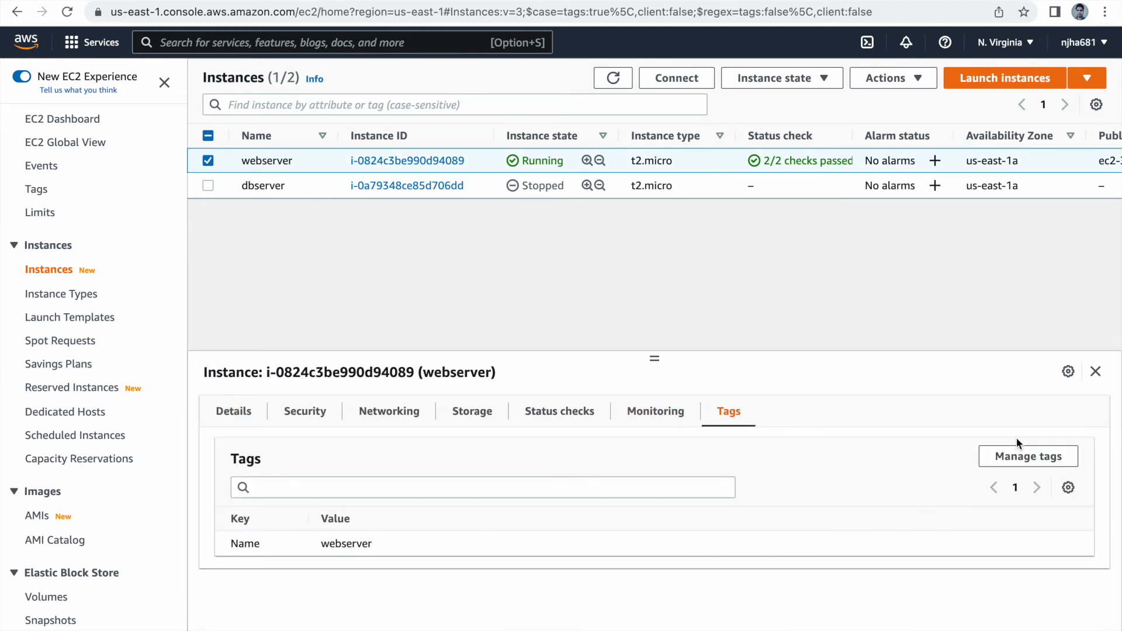
pyautogui.click(1018, 457)
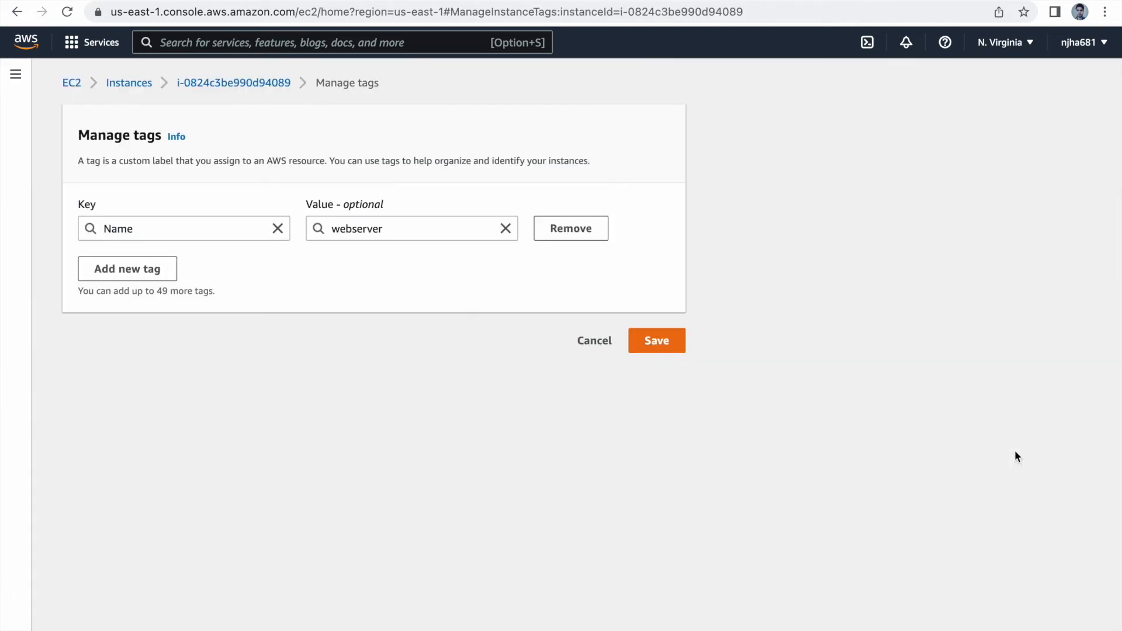
pyautogui.click(148, 268)
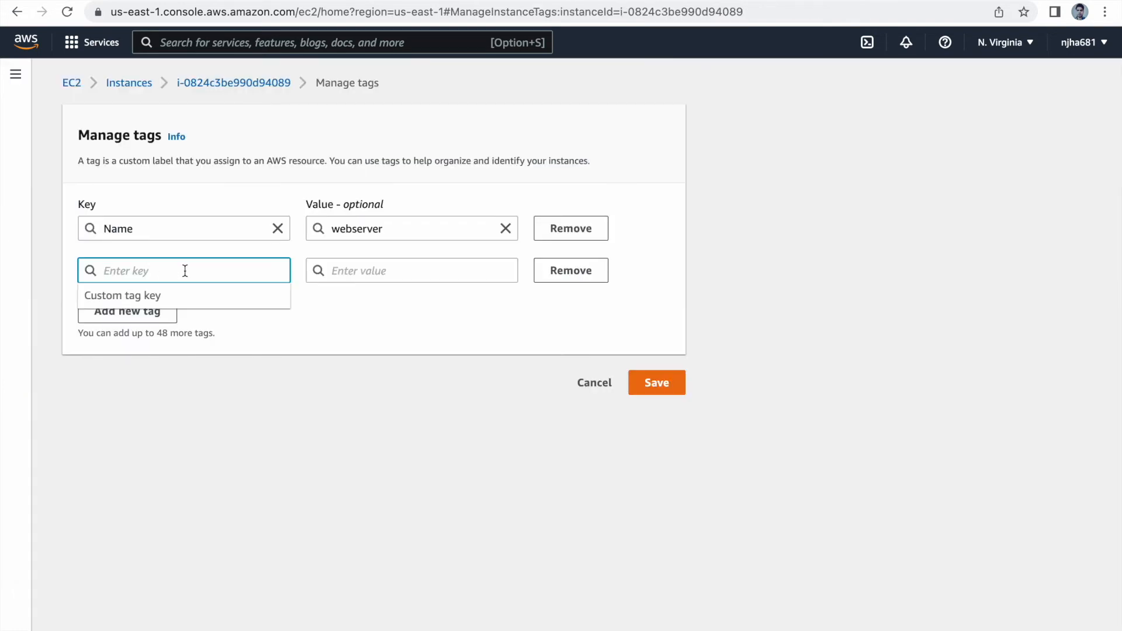
pyautogui.write('Schedule')
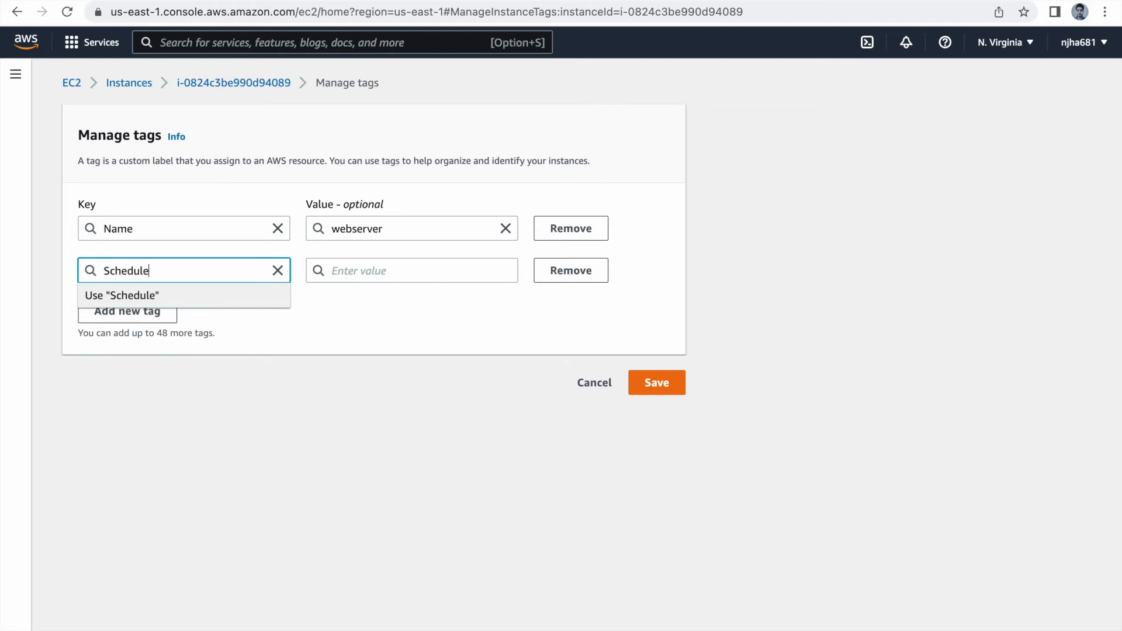
pyautogui.click(371, 270)
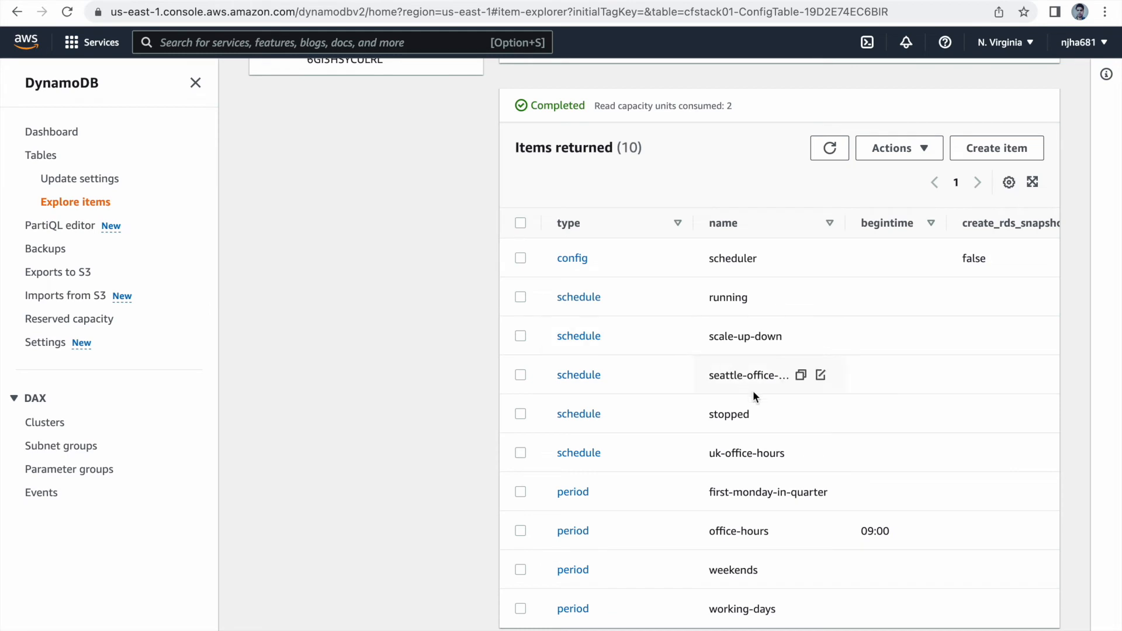
# Step: Copy the schedule name stopped from the ConfigTable, enter it as webserver's Schedule tag value, and save the tags
pyautogui.click(800, 415)
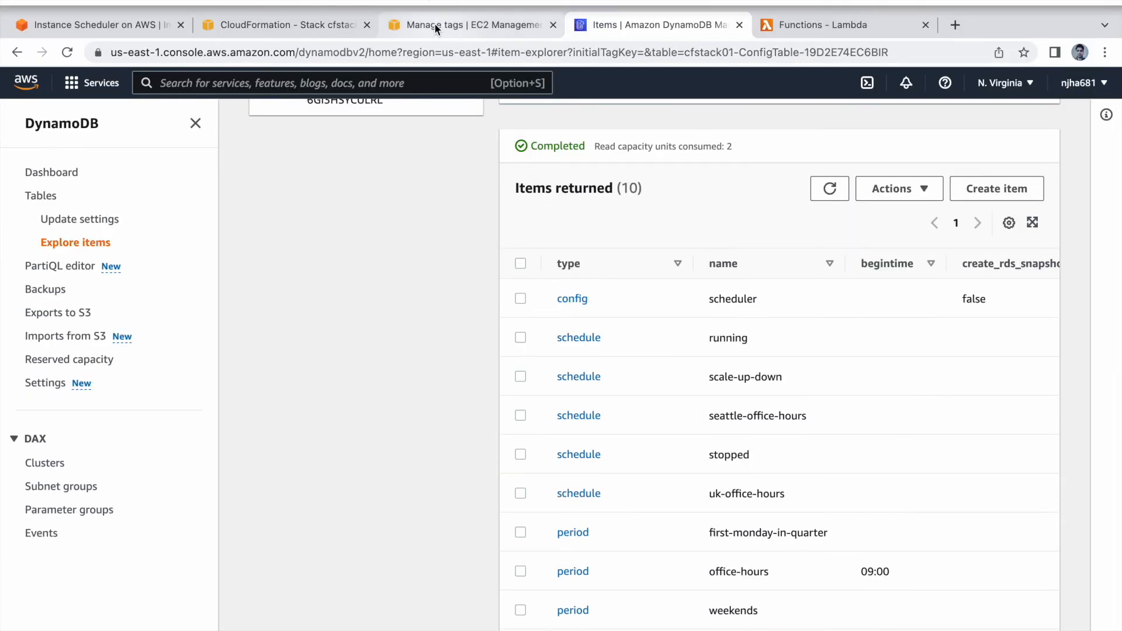
pyautogui.click(434, 22)
pyautogui.press('super+v')
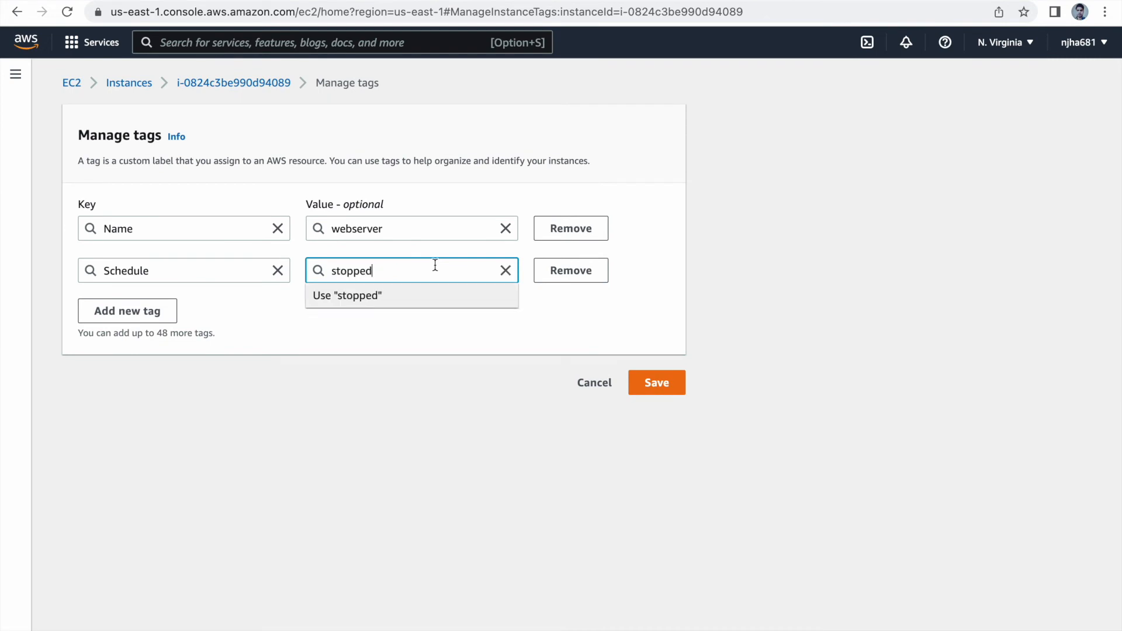
pyautogui.click(657, 384)
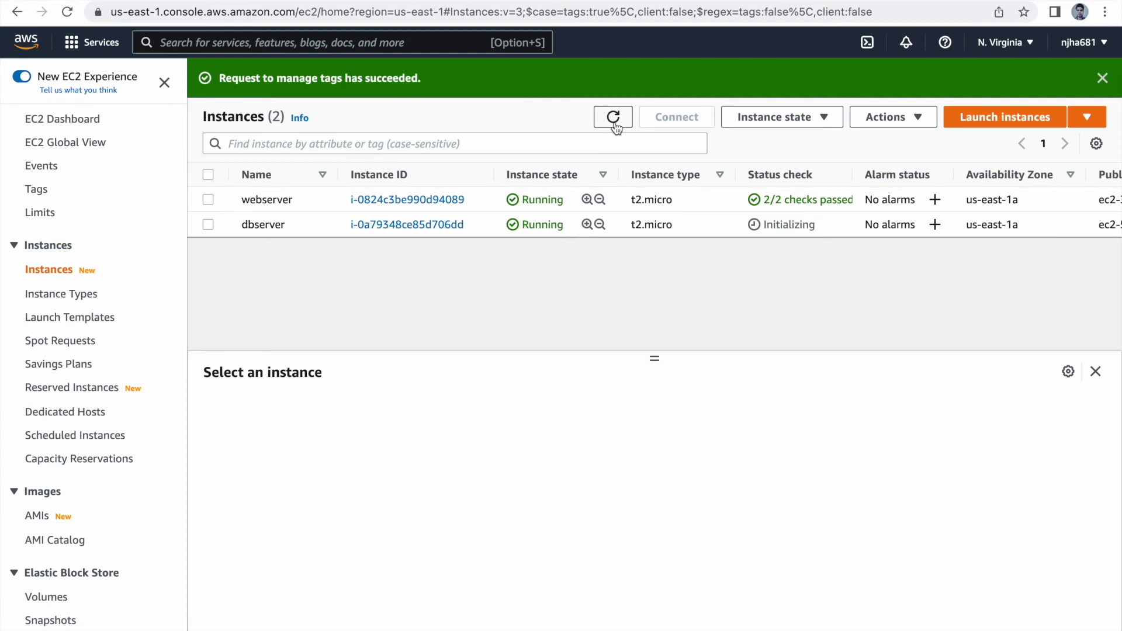
# Step: Select the dbserver instance to examine its tags, and deselect it
pyautogui.click(207, 225)
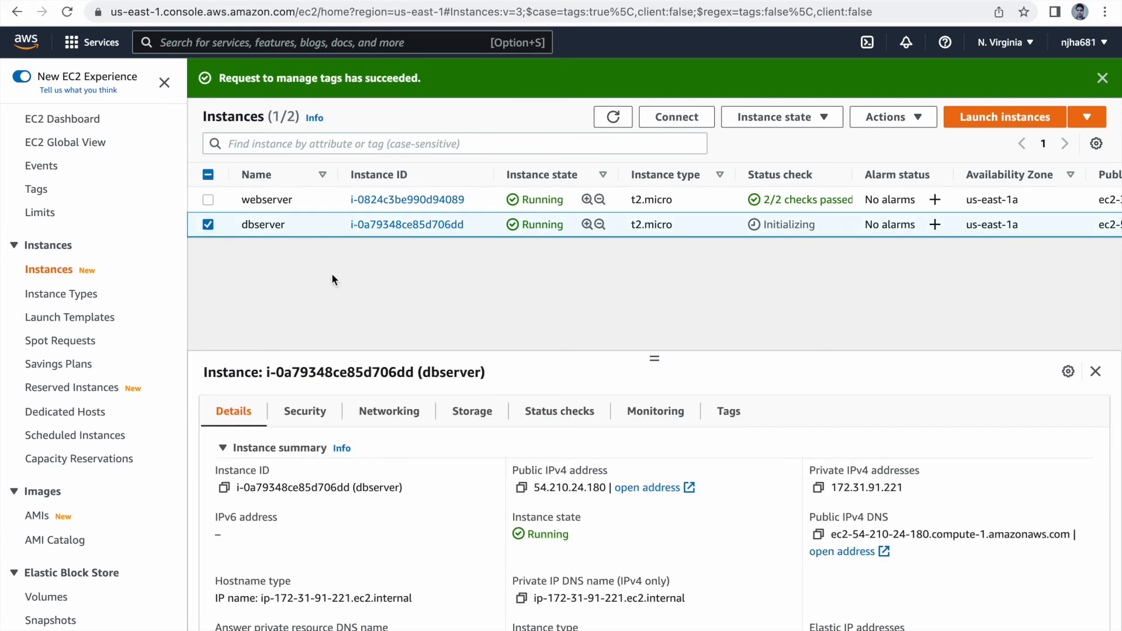
pyautogui.click(732, 413)
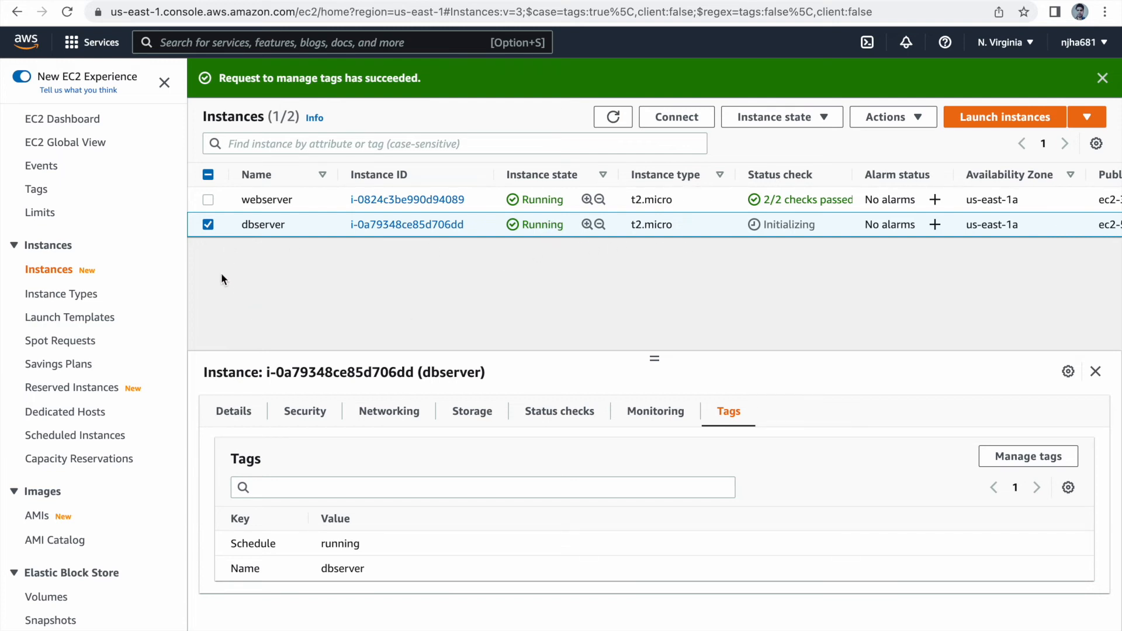
pyautogui.click(208, 225)
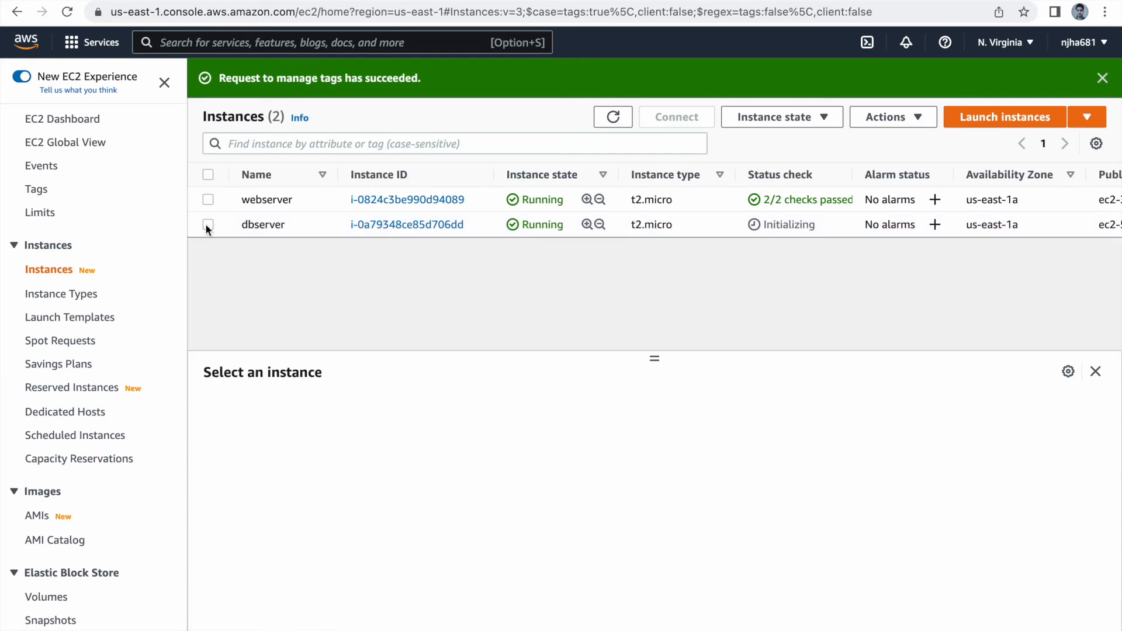
# Step: Open tag management for the webserver instance and remove its Schedule tag
pyautogui.click(208, 206)
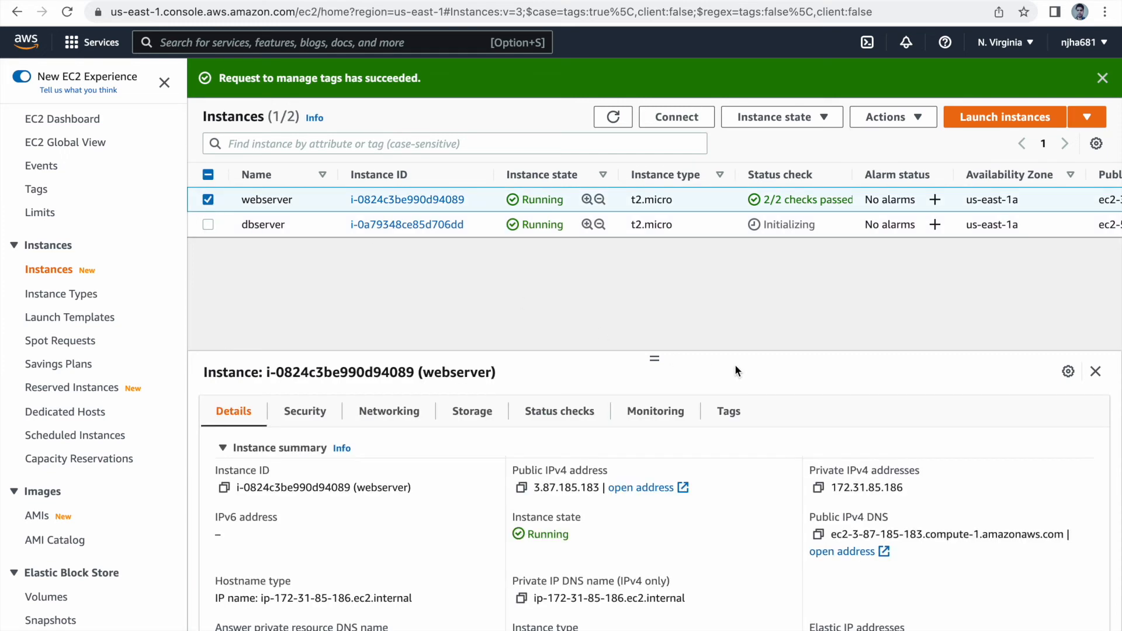
pyautogui.click(724, 411)
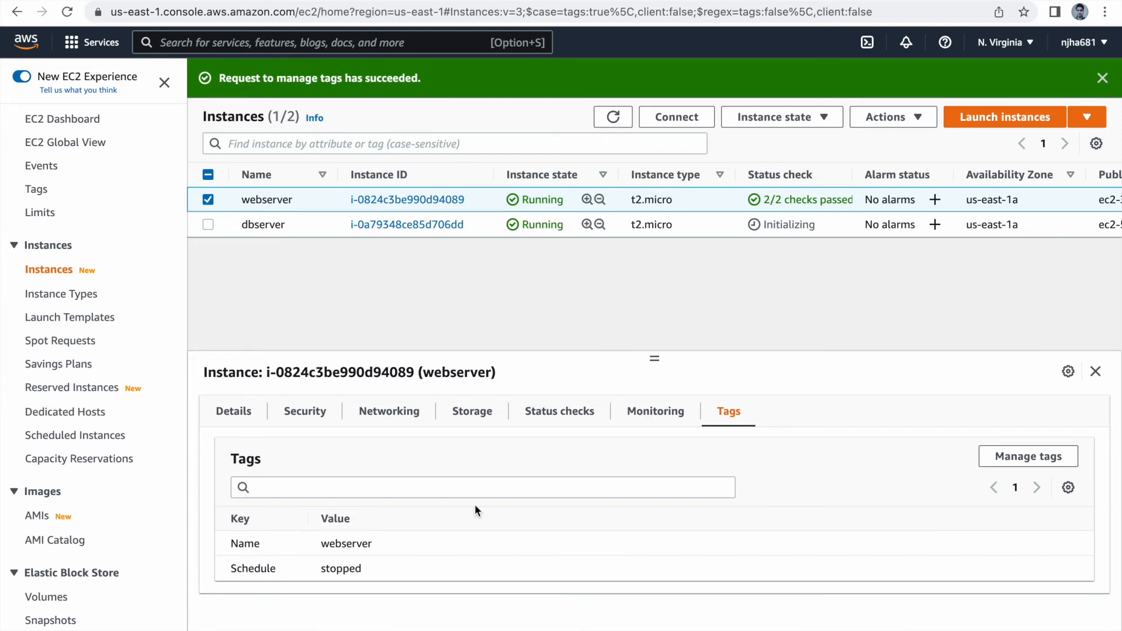
pyautogui.click(1032, 465)
pyautogui.click(555, 275)
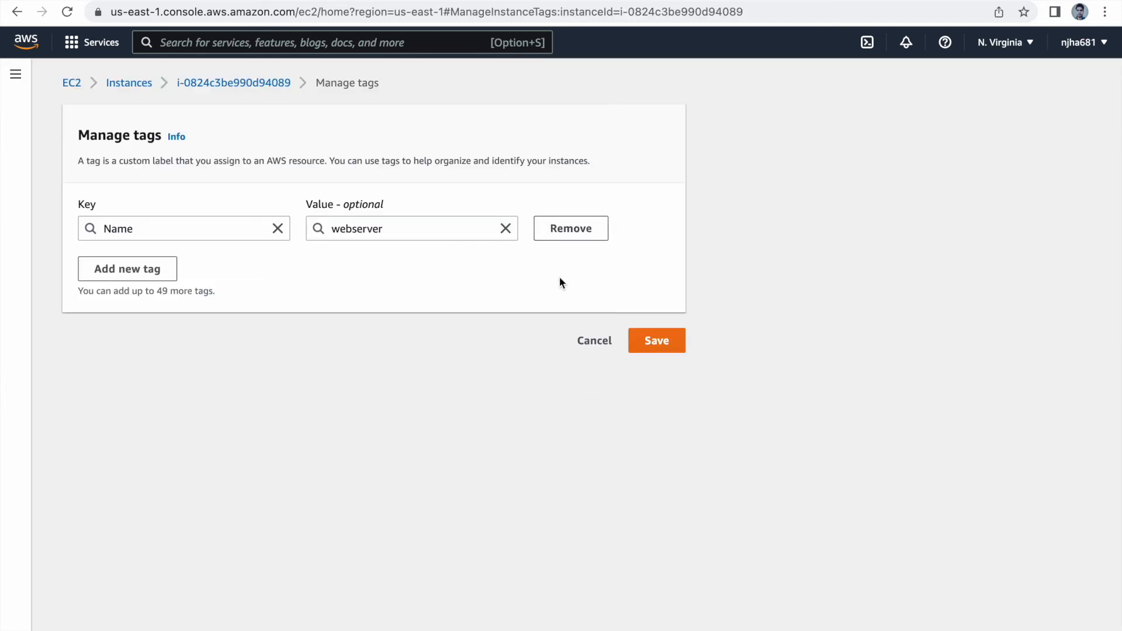
# Step: Add the tag Schedule with the value stopped to the webserver instance again and save the tags
pyautogui.click(135, 273)
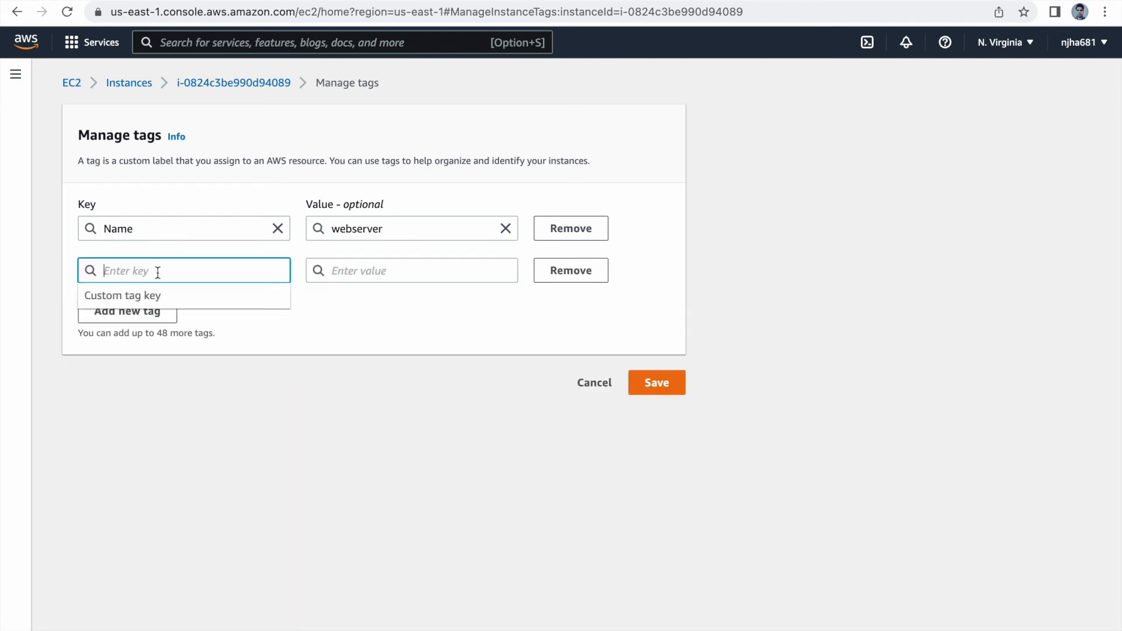
pyautogui.write('S')
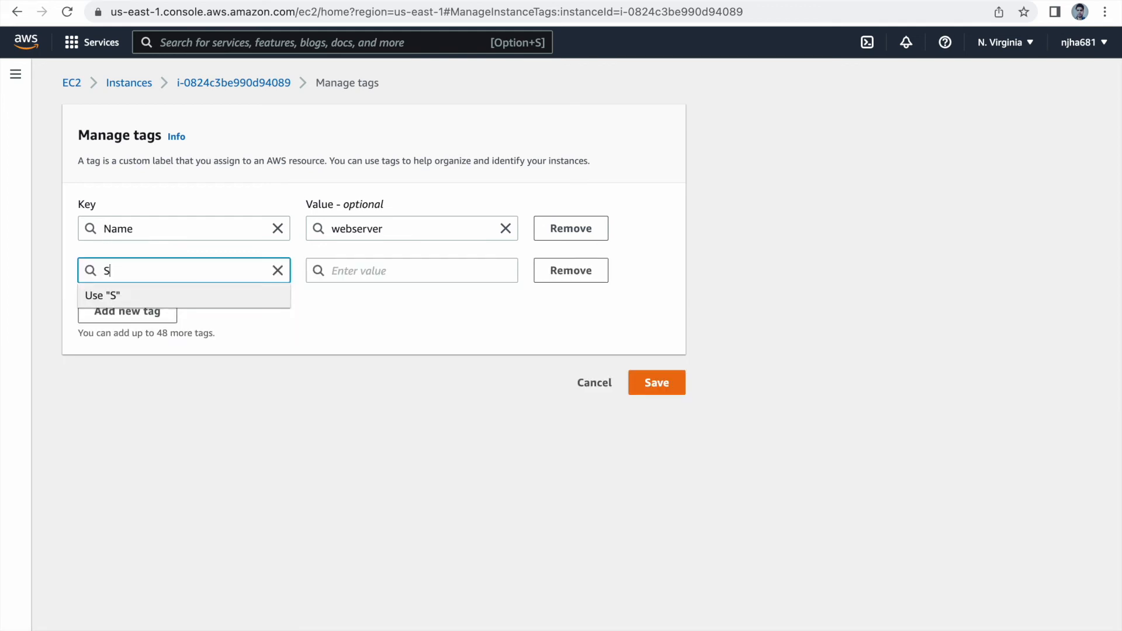
pyautogui.write('chedule')
pyautogui.press('Tab')
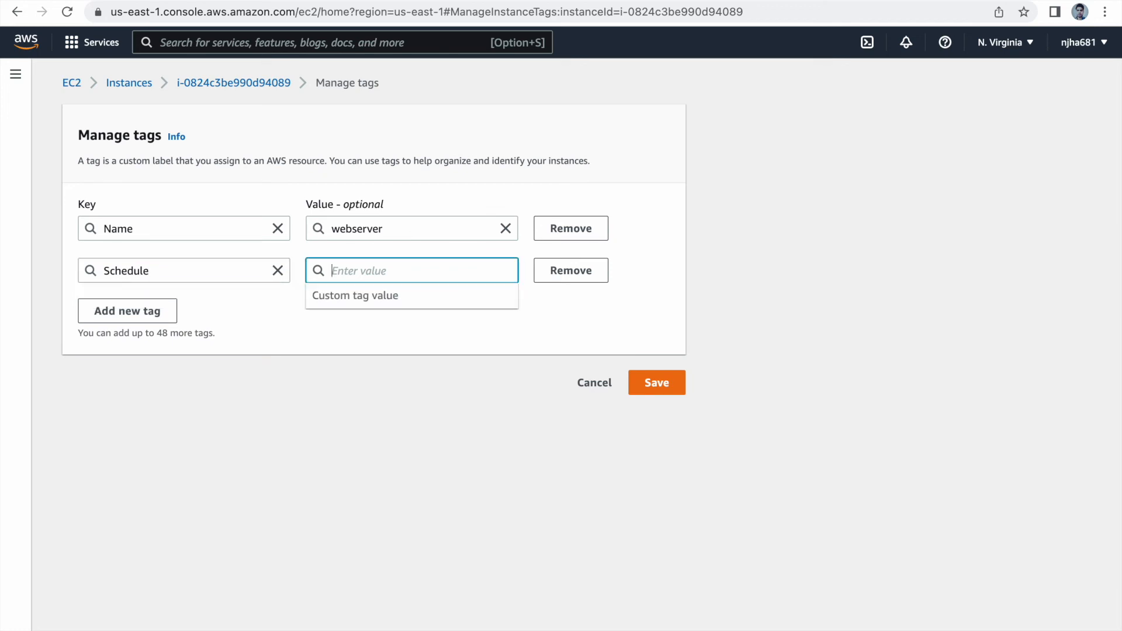
pyautogui.write('st')
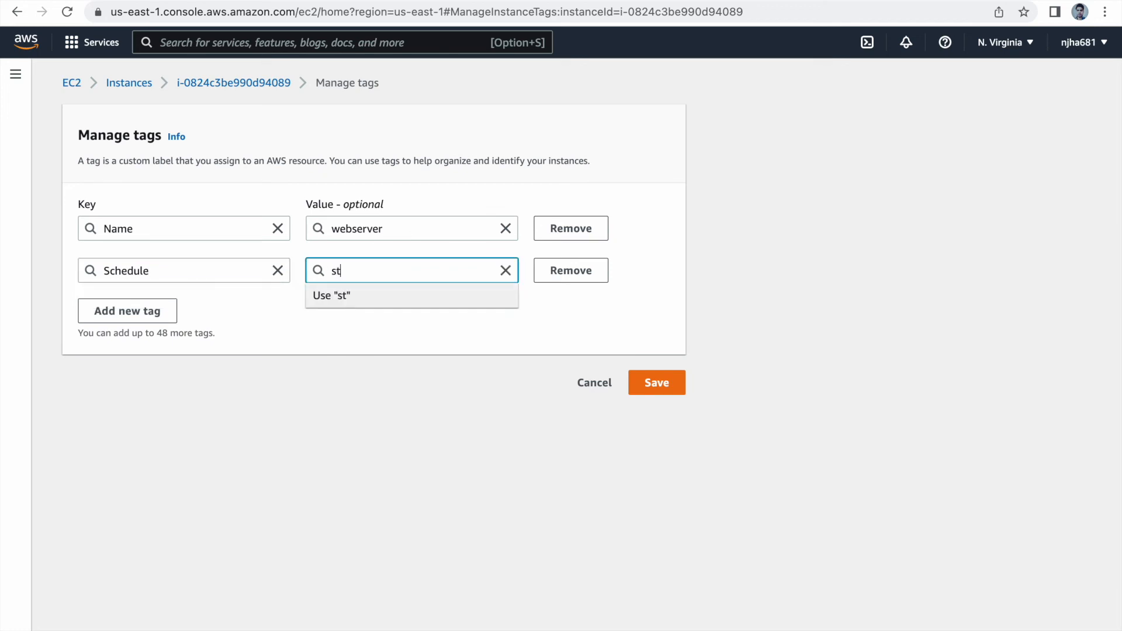
pyautogui.write('opped')
pyautogui.click(659, 386)
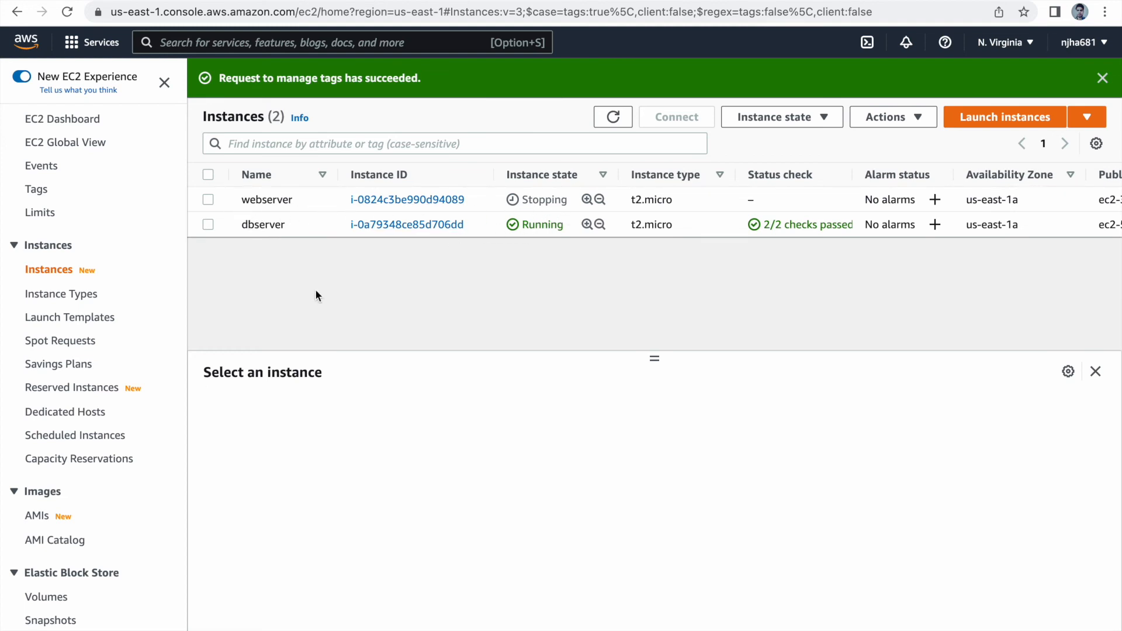
# Step: Examine the dbserver instance's tags and switch back to the ConfigTable's items in DynamoDB
pyautogui.click(204, 229)
pyautogui.click(740, 416)
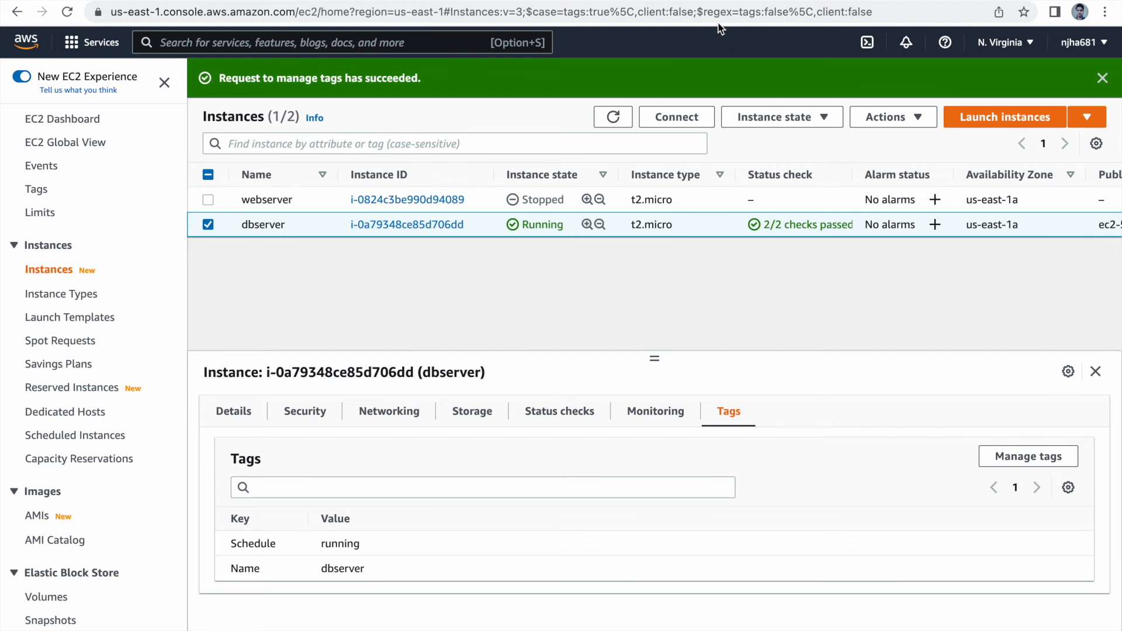
pyautogui.click(699, 1)
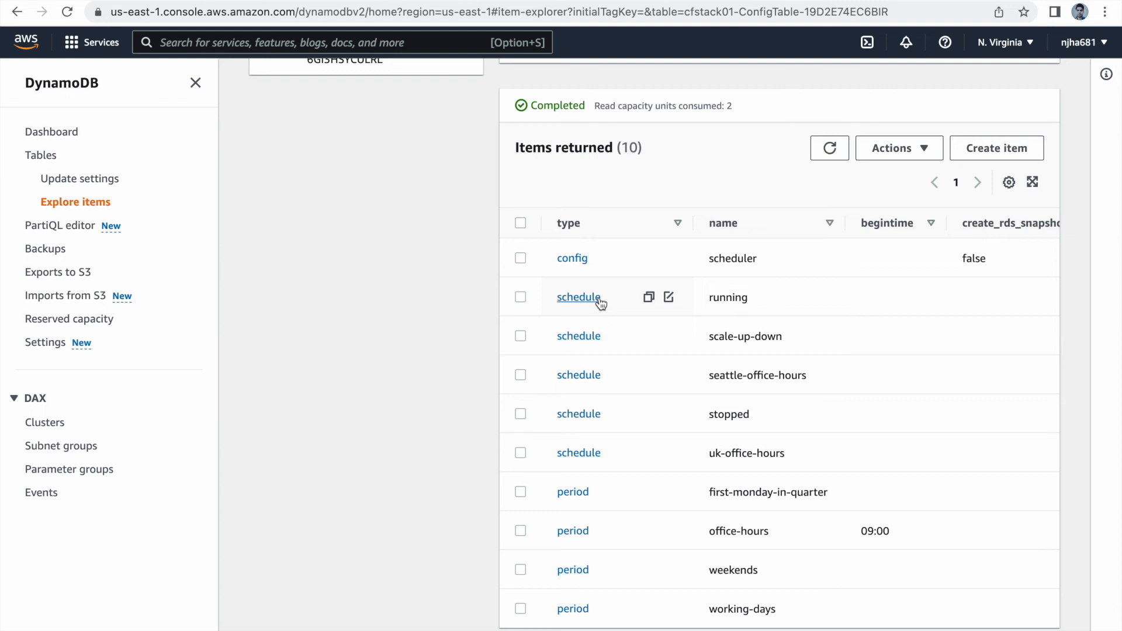
# Step: Open the seattle-office-hours schedule item, expand its periods to examine them, and return to the ConfigTable's items
pyautogui.click(252, 0)
pyautogui.click(588, 379)
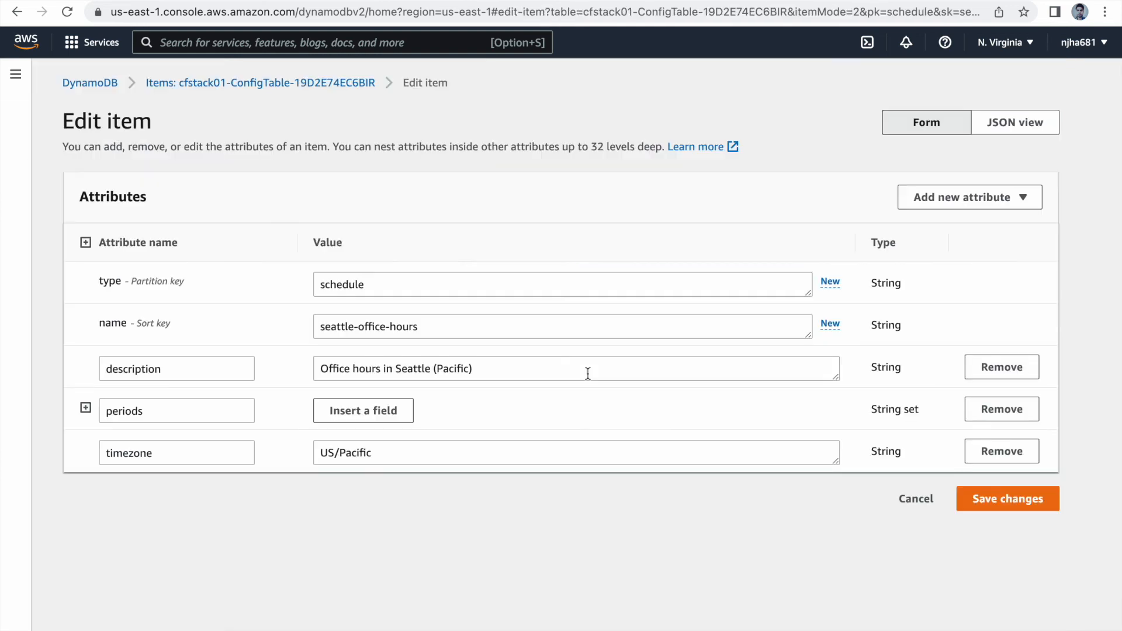
pyautogui.click(85, 408)
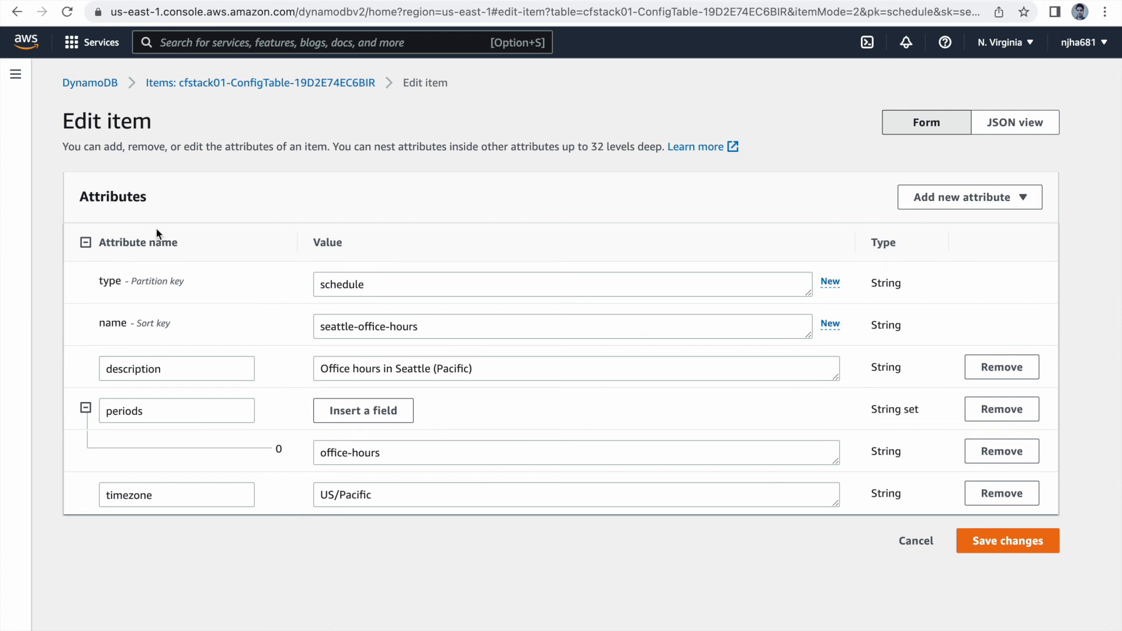
pyautogui.click(21, 18)
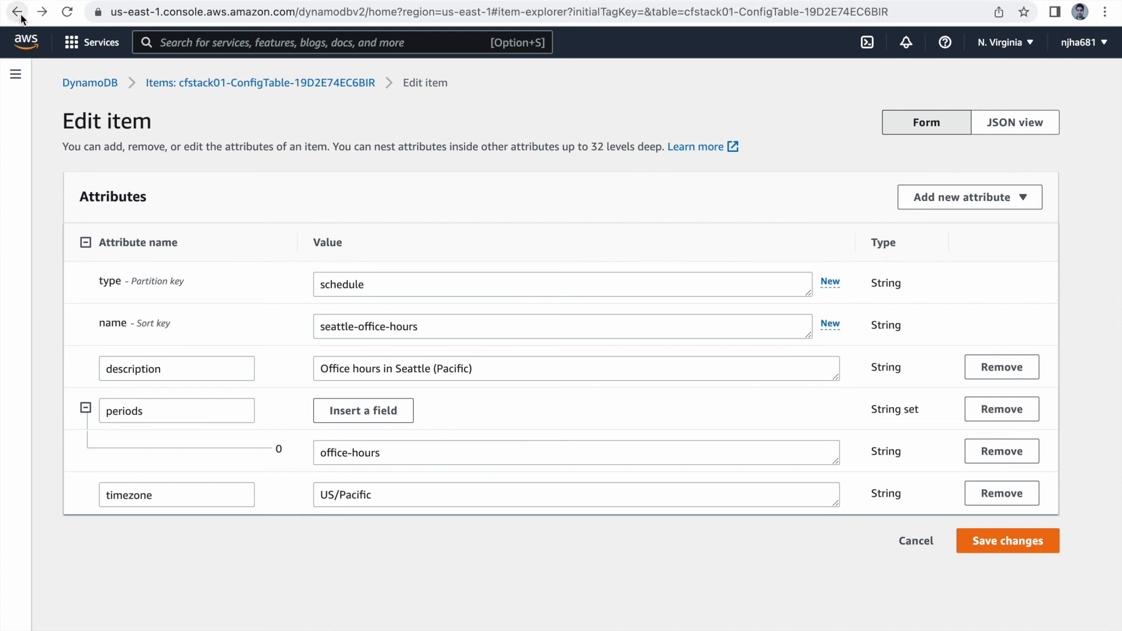
pyautogui.scroll(-6, 667, 421)
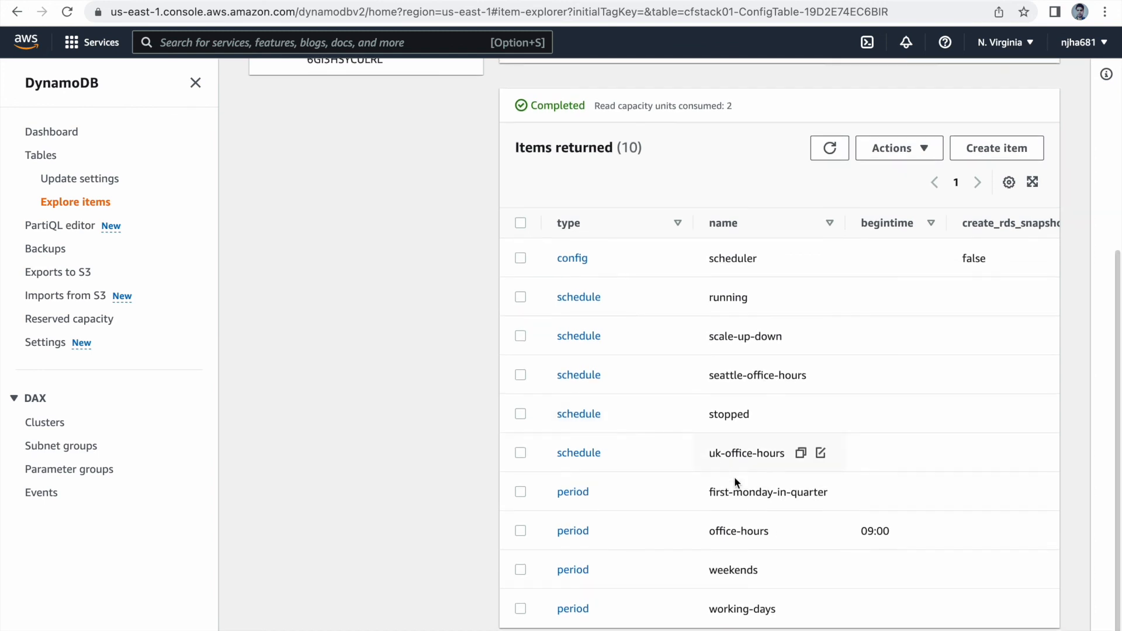
# Step: Examine the office-hours period item and the blank item creation form, and return to the ConfigTable's items
pyautogui.click(575, 531)
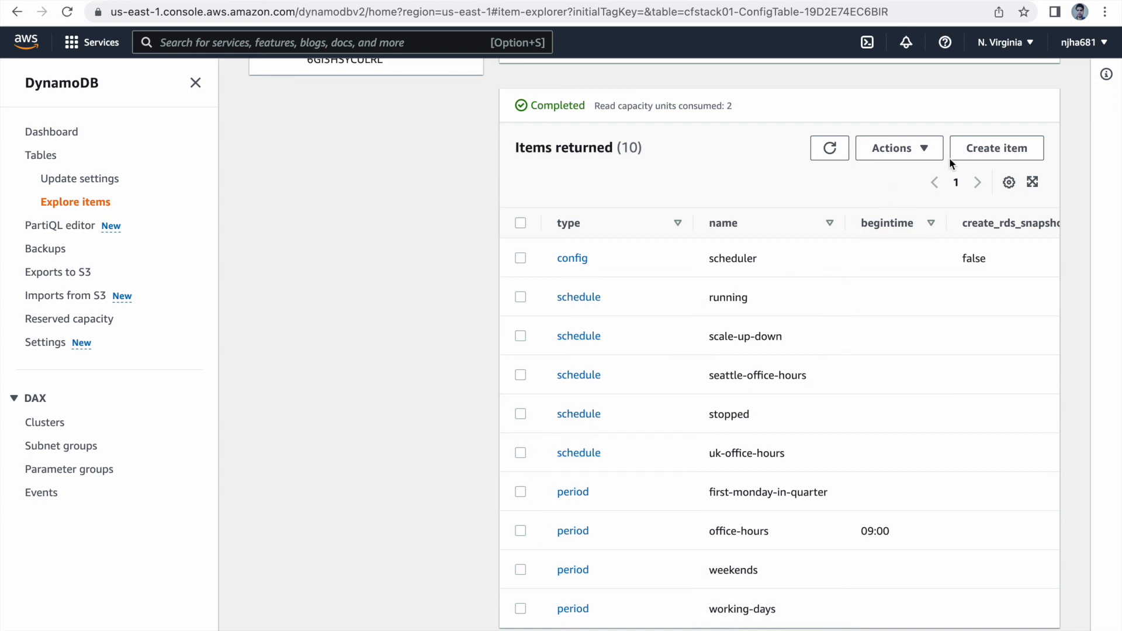
pyautogui.click(995, 150)
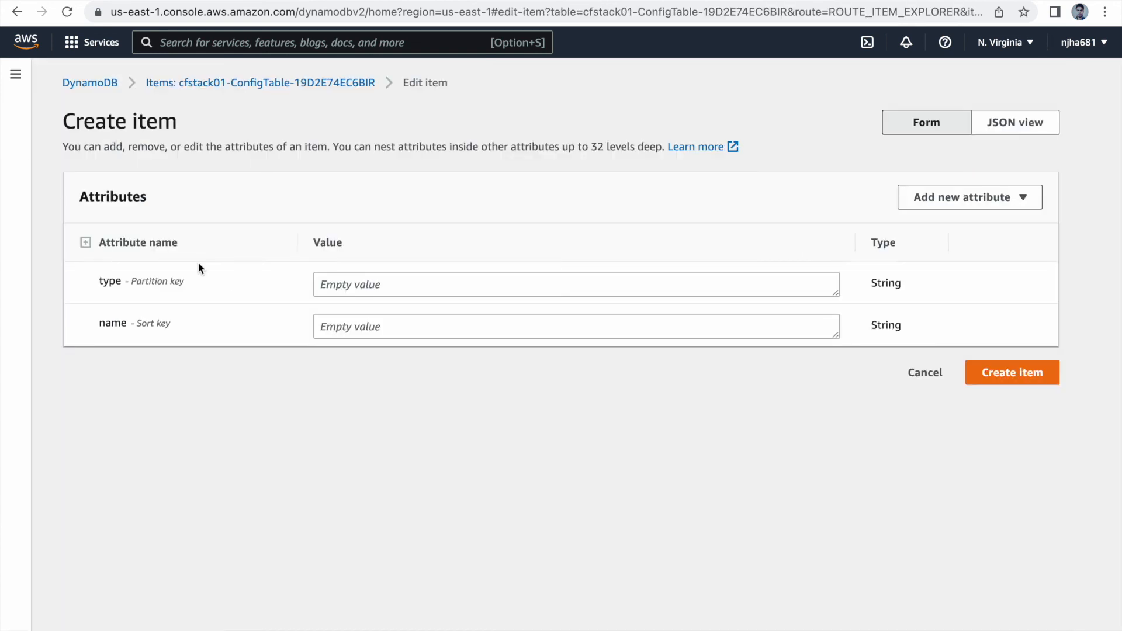
pyautogui.click(19, 16)
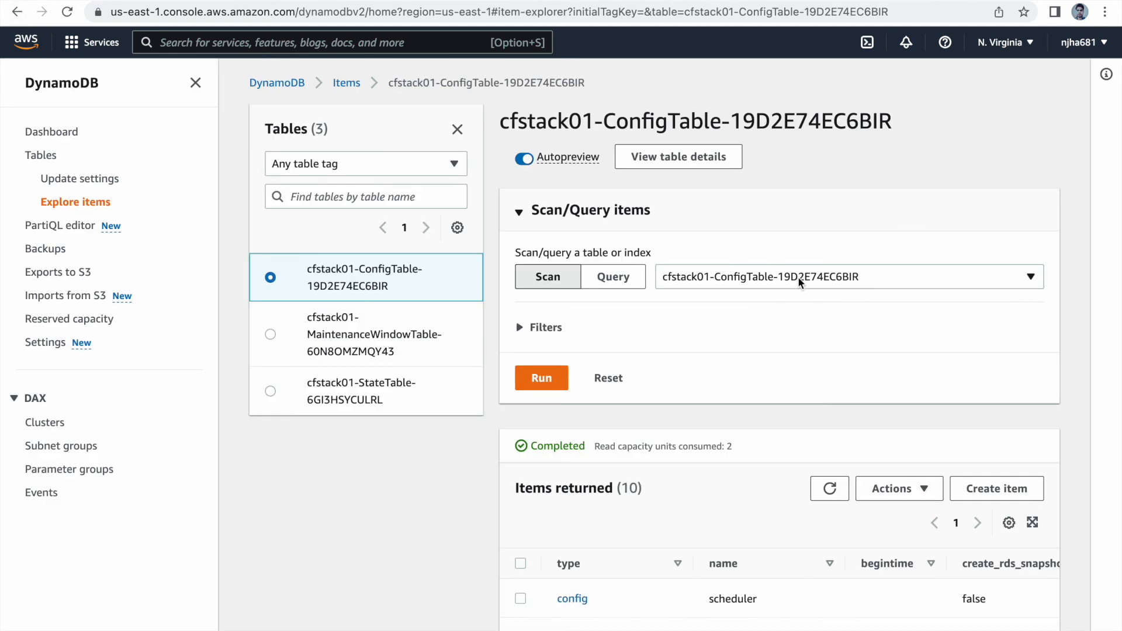